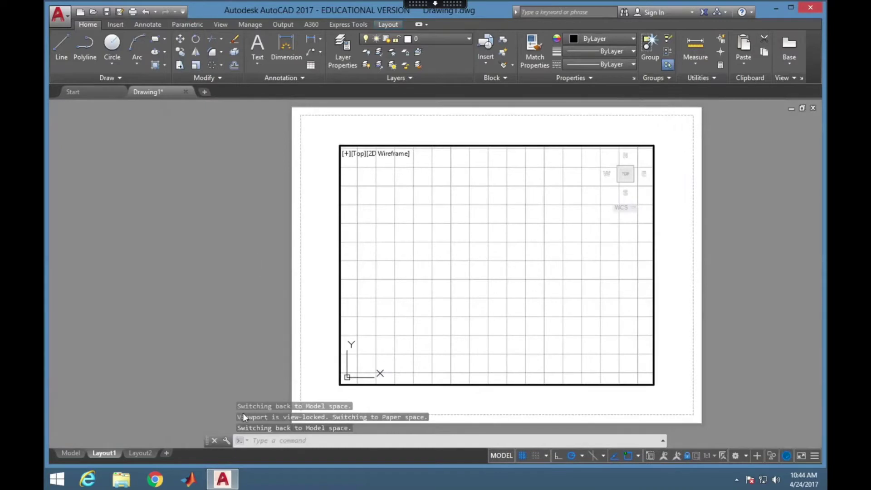
- Return to model space and set the annotation scale to 1:1
click(72, 453)
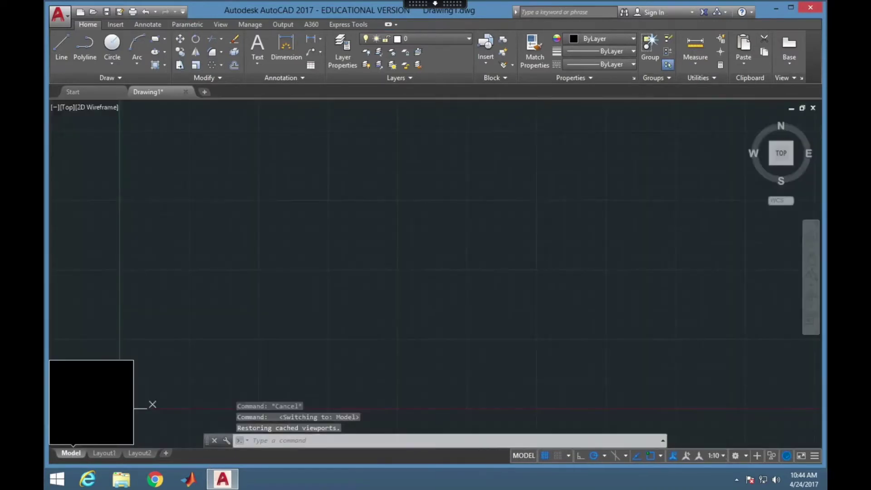
click(722, 457)
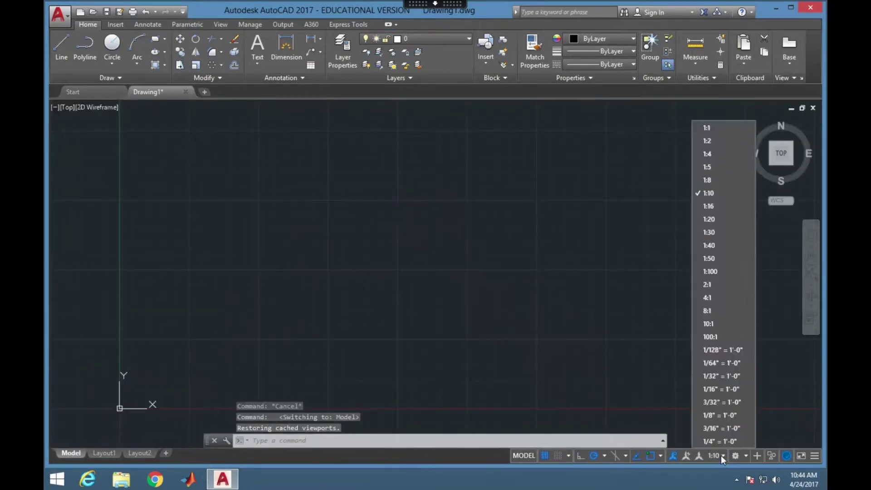
click(725, 127)
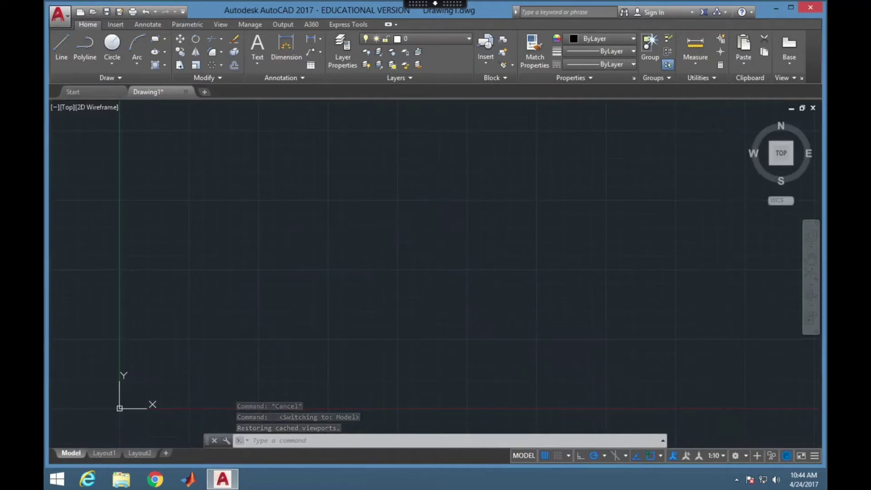
- On Layout2, activate the viewport, set its scale to 1:10 and toggle the lock
click(140, 454)
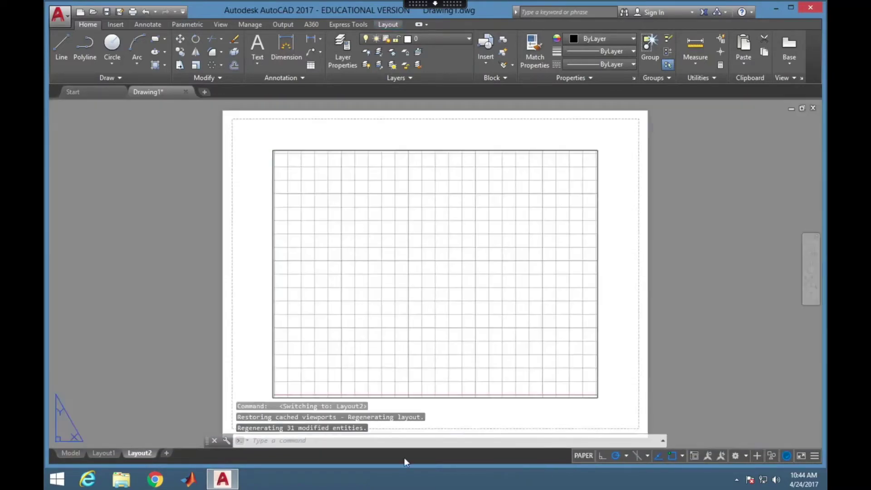
click(589, 452)
click(700, 459)
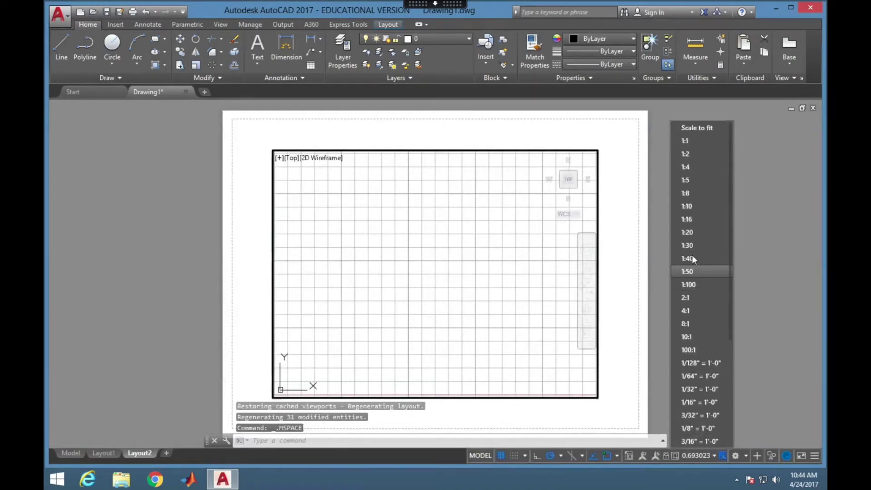
click(695, 208)
click(683, 456)
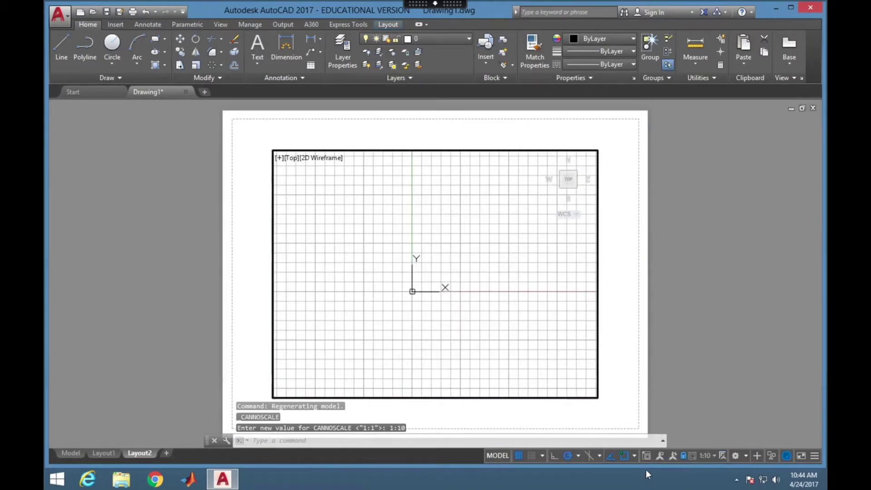
click(682, 456)
- Pan inside the viewport, reapply the 1:10 scale, lock it, and return to model space
middle_drag(445, 299, 338, 379)
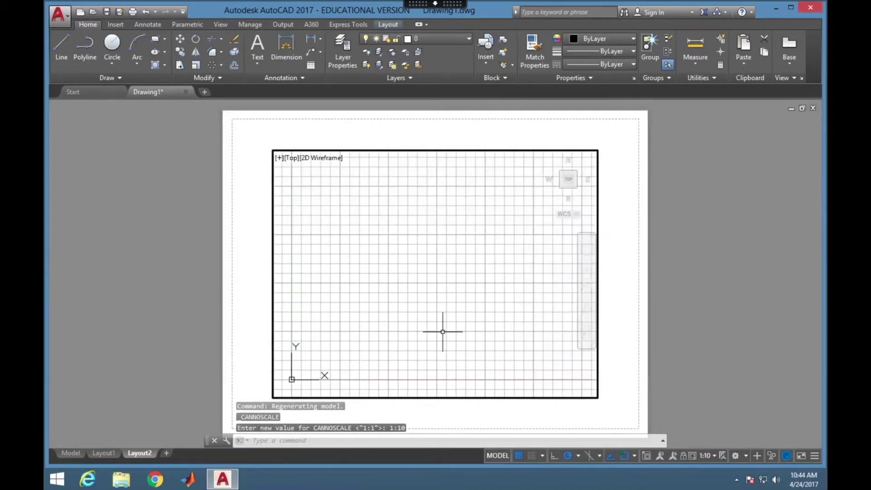
scroll(398, 290, down, 2)
scroll(397, 290, up, 4)
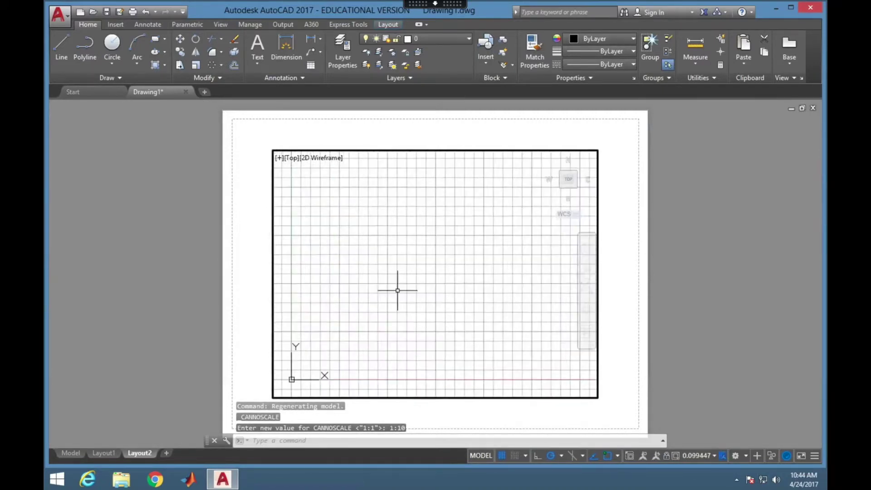
click(705, 457)
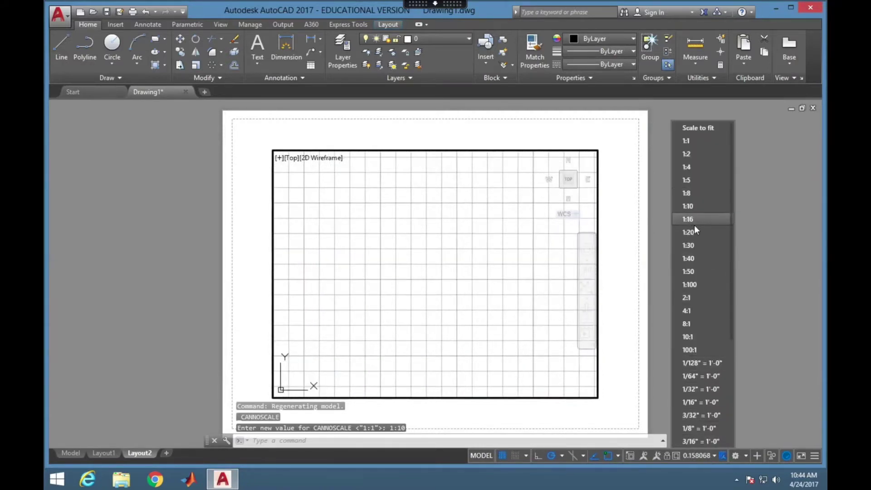
click(696, 206)
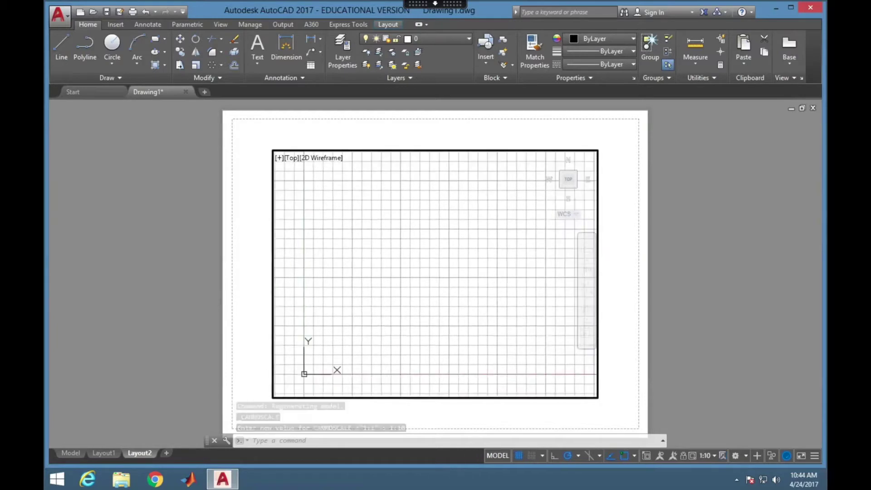
click(682, 454)
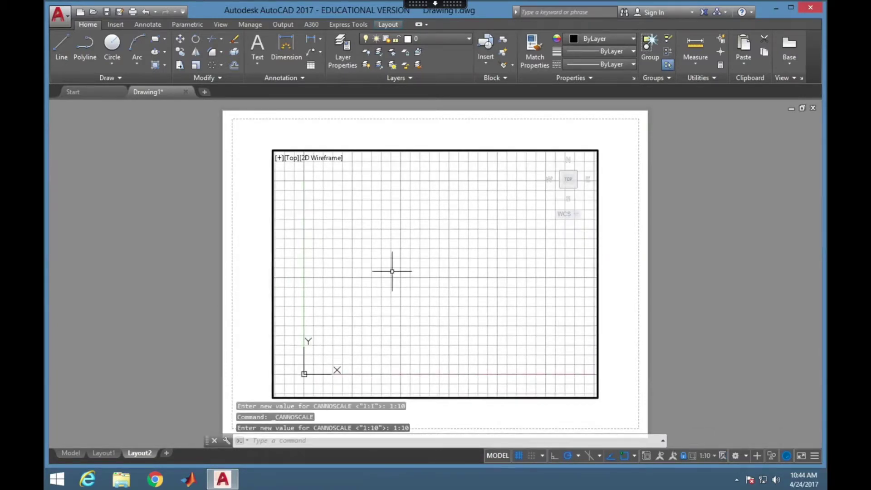
click(69, 452)
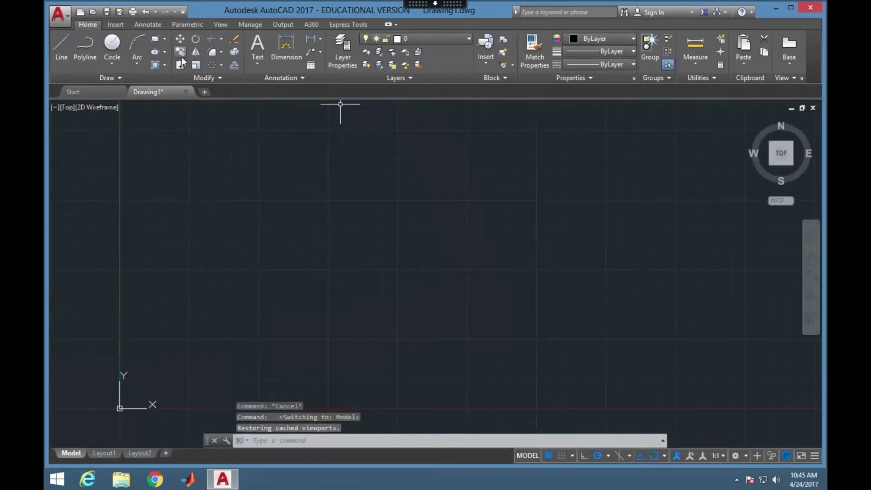
- Draw a small rectangle just above the origin
click(155, 39)
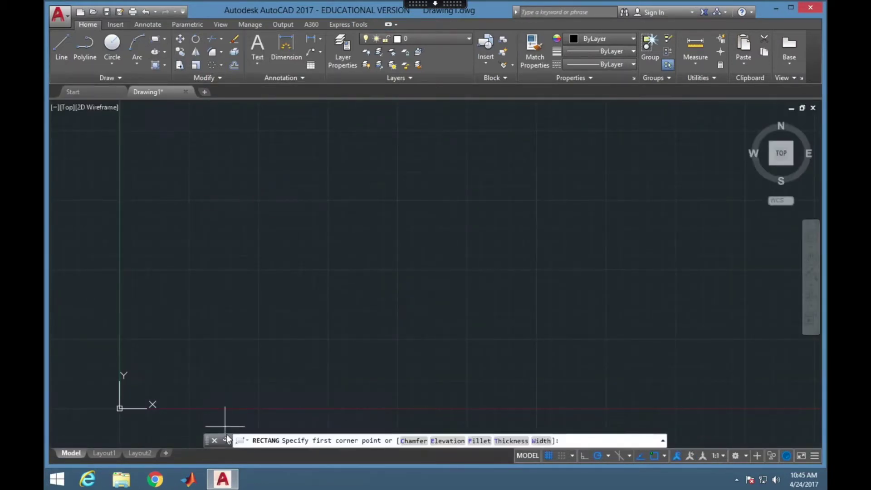
click(153, 383)
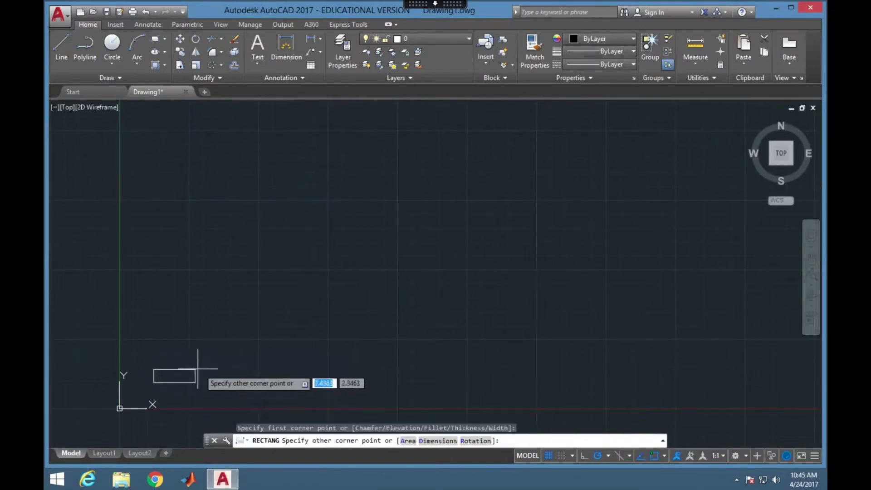
click(220, 339)
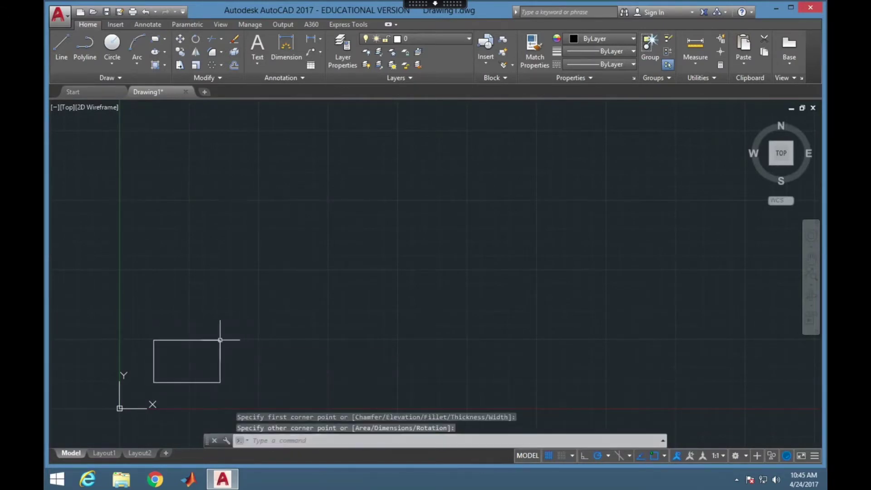
- Set Layout1's viewport to 1:20, pan the rectangle toward the lower left, and lock it
click(140, 453)
click(103, 453)
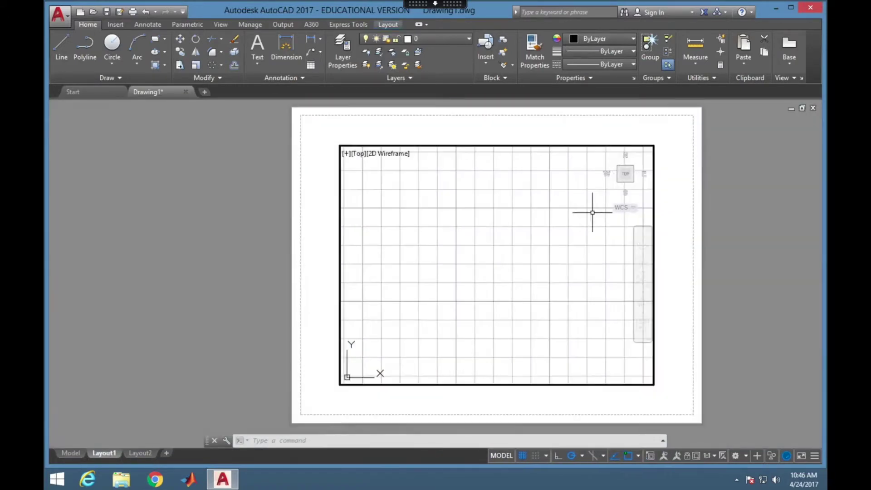
click(707, 456)
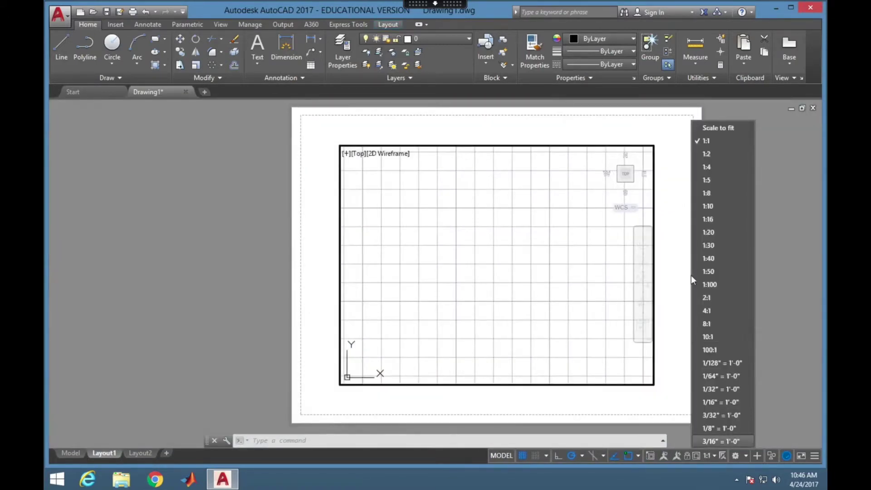
click(706, 230)
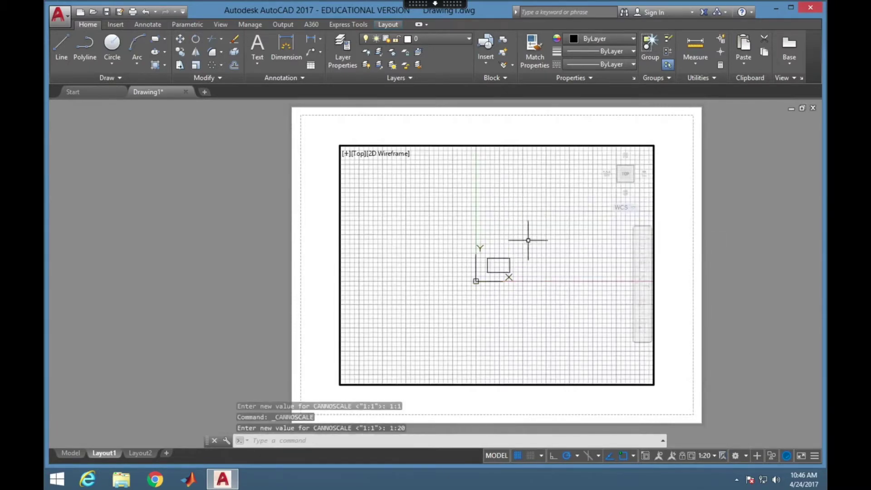
middle_drag(539, 266, 447, 343)
click(682, 455)
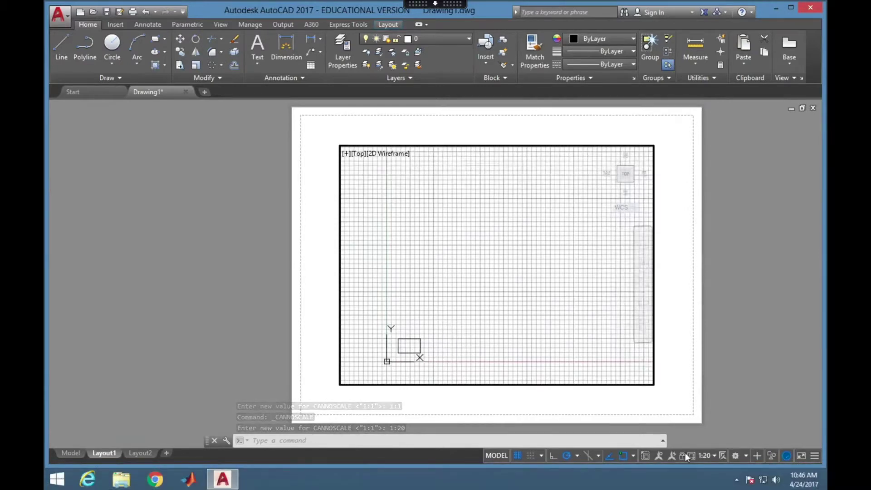
- Compare Layout2 and Layout1, toggle the grid off and on twice, then return to model space
click(141, 453)
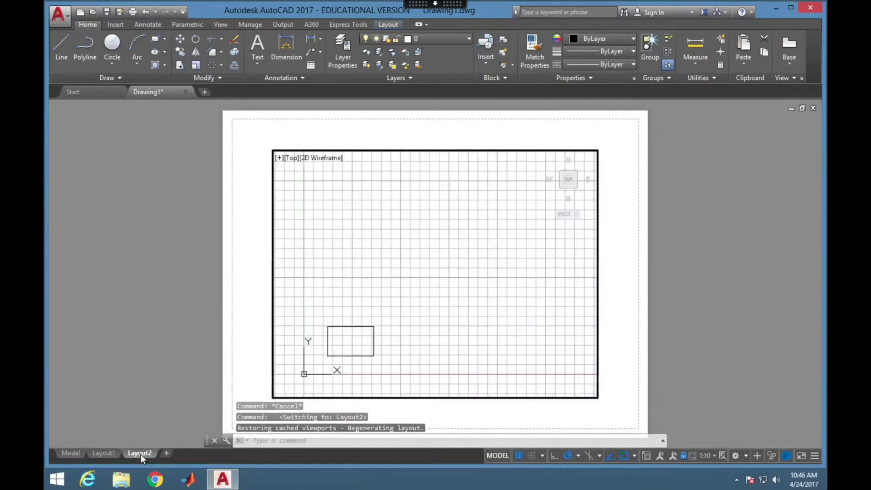
click(108, 453)
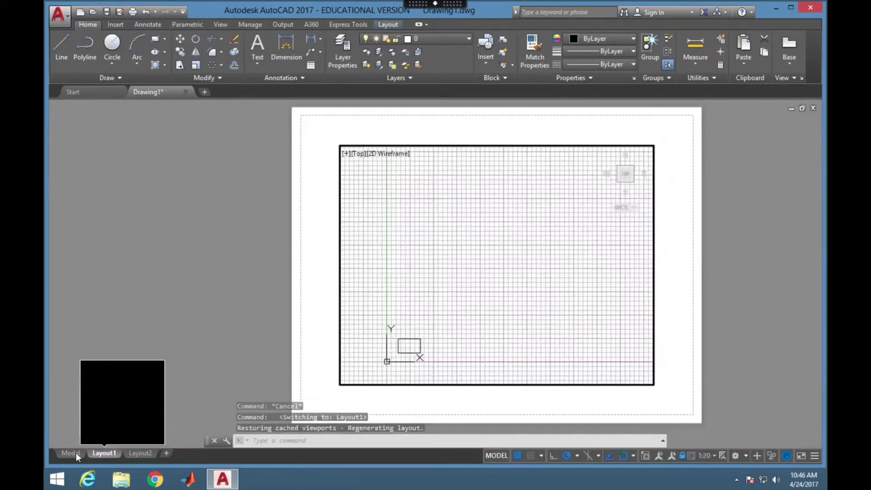
click(141, 453)
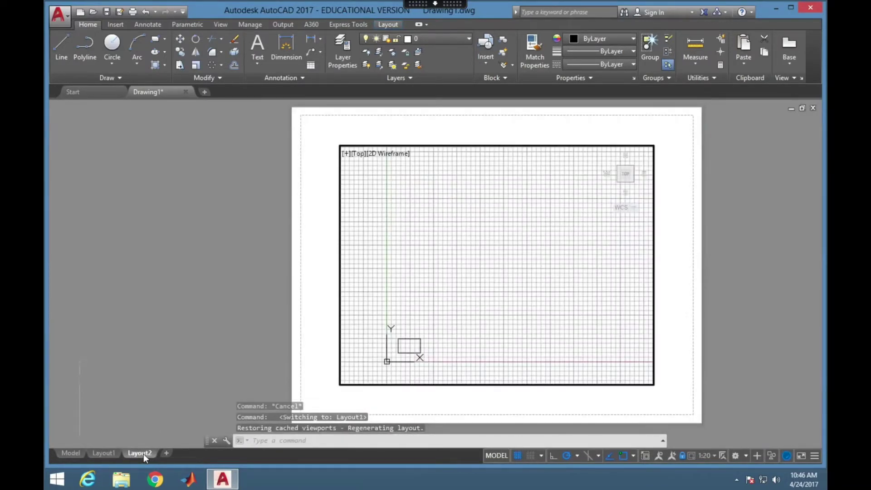
click(518, 455)
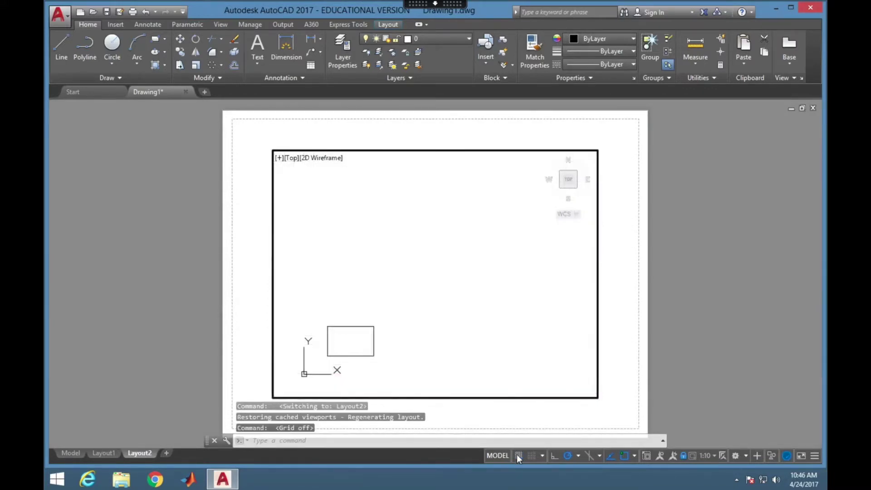
click(517, 455)
click(517, 455)
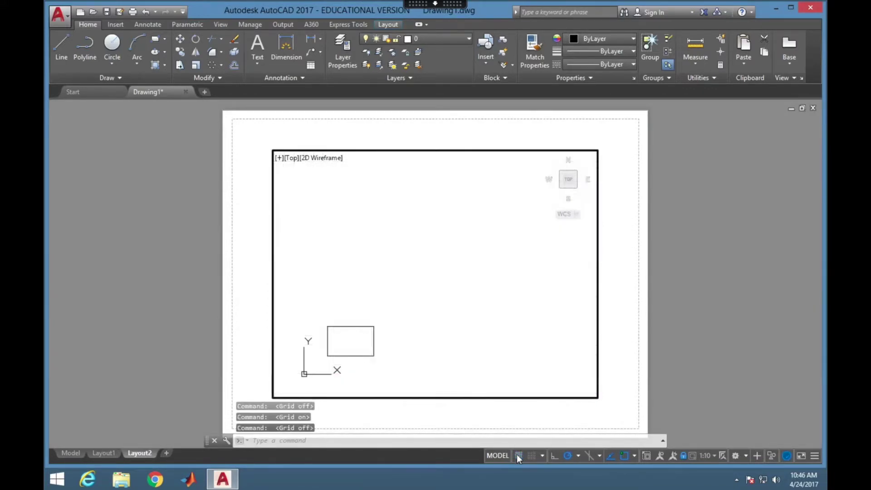
click(517, 455)
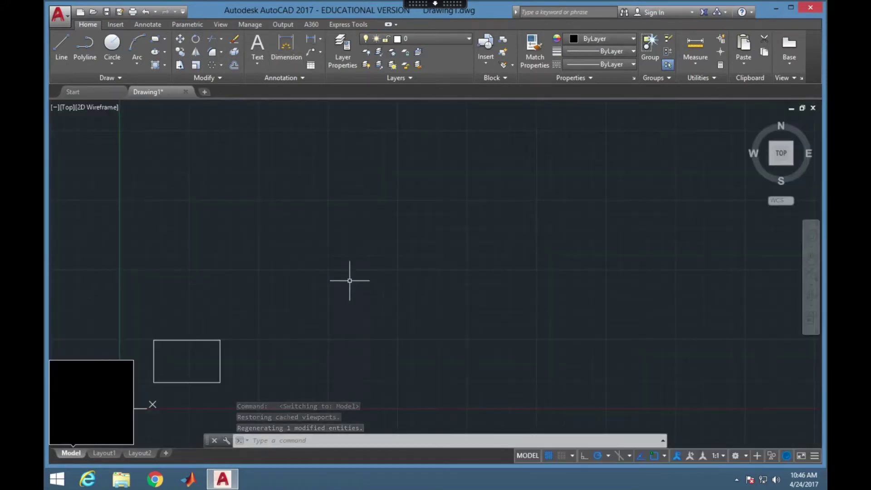
click(348, 281)
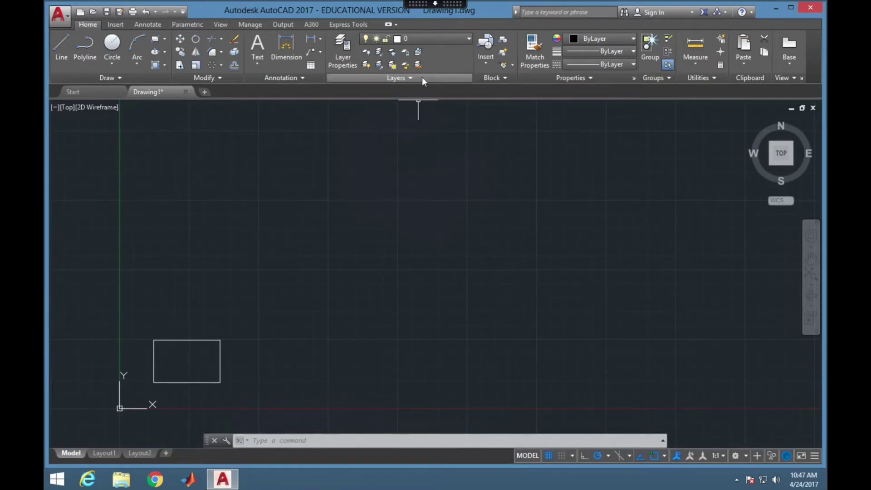
- Create a new layer named Dimensions in the Layer Properties Manager
click(345, 51)
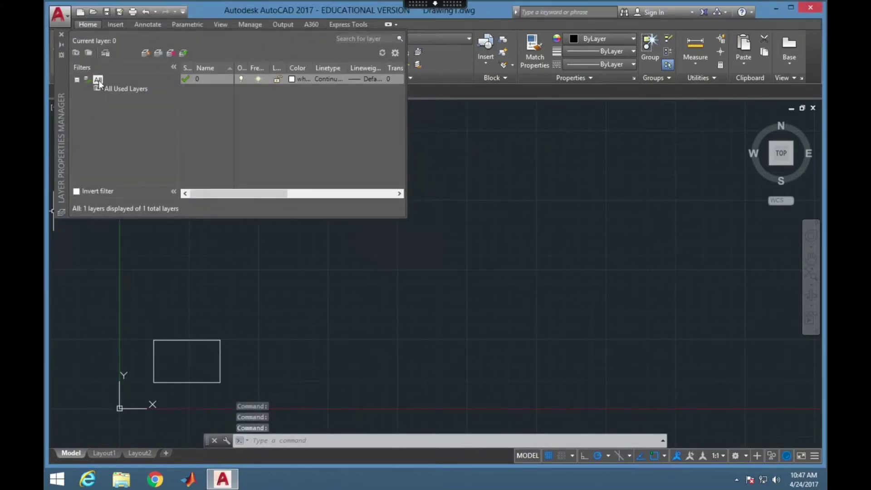
click(151, 53)
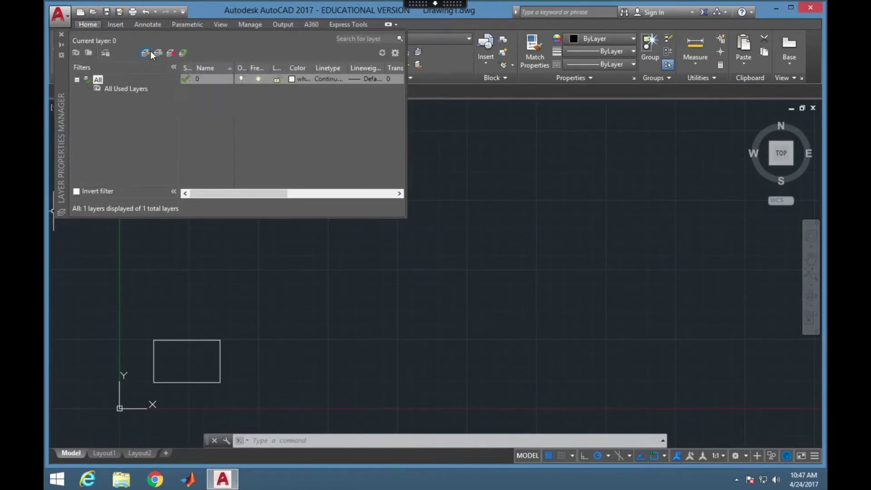
text(Dimensions)
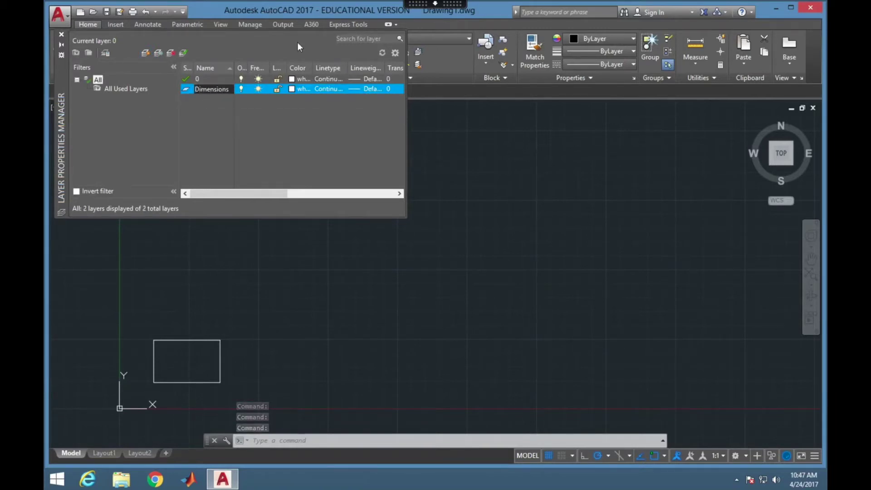
key(Return)
- Set the Dimensions layer colour to green (index 3)
click(300, 89)
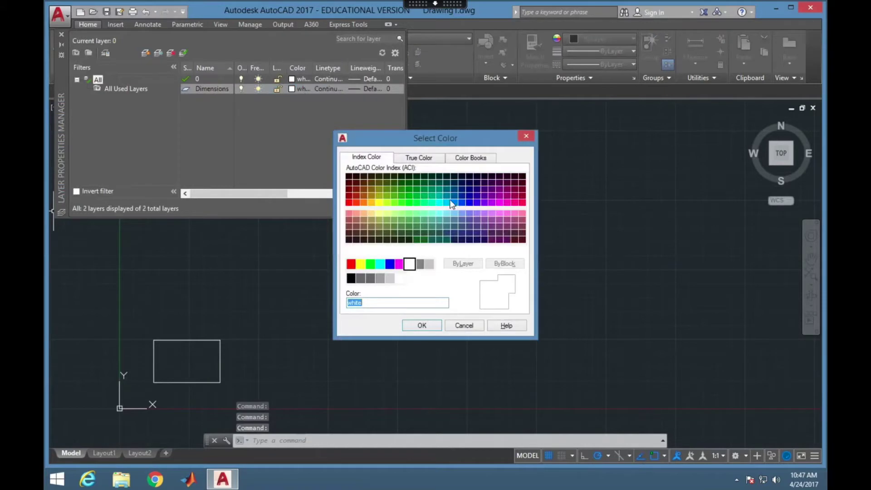
click(371, 264)
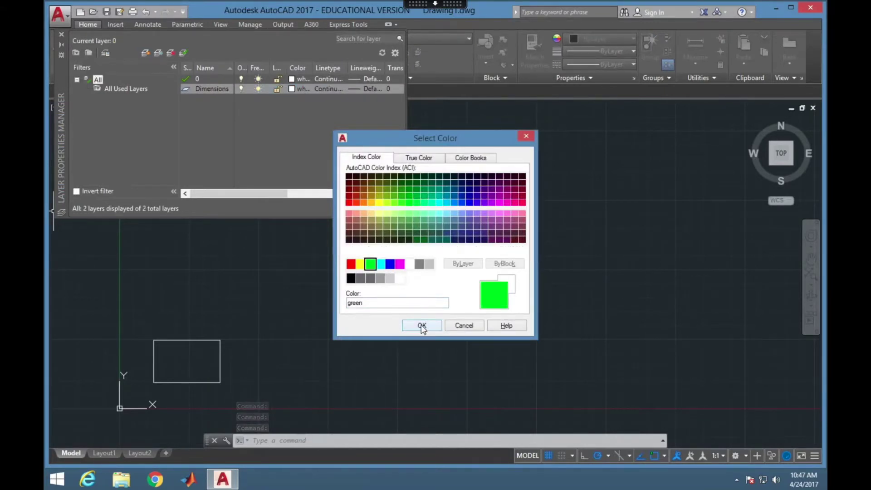
click(421, 326)
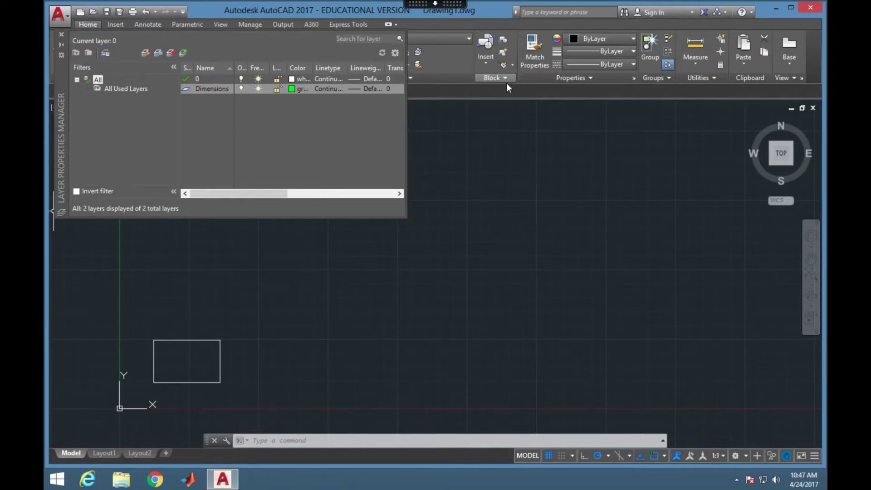
click(471, 128)
click(469, 128)
key(Escape)
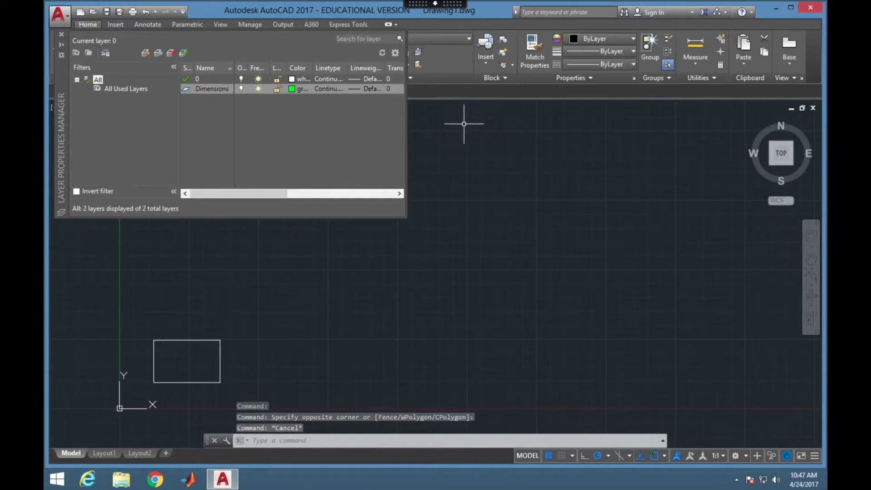
- Modify the Standard dimension style's text: height 1 and offset 0.2
click(61, 34)
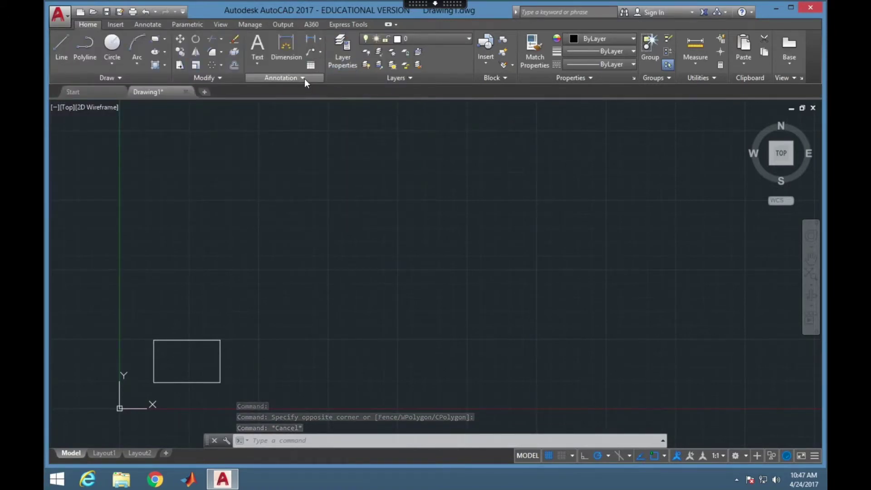
click(148, 24)
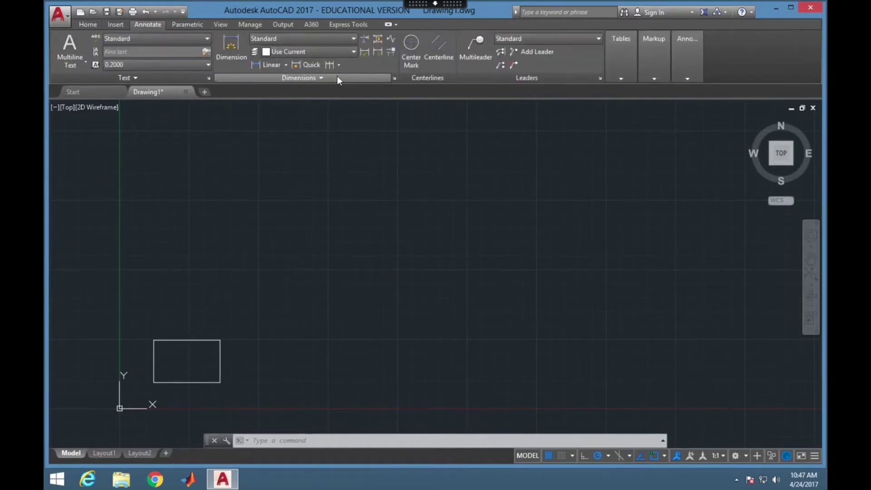
click(394, 78)
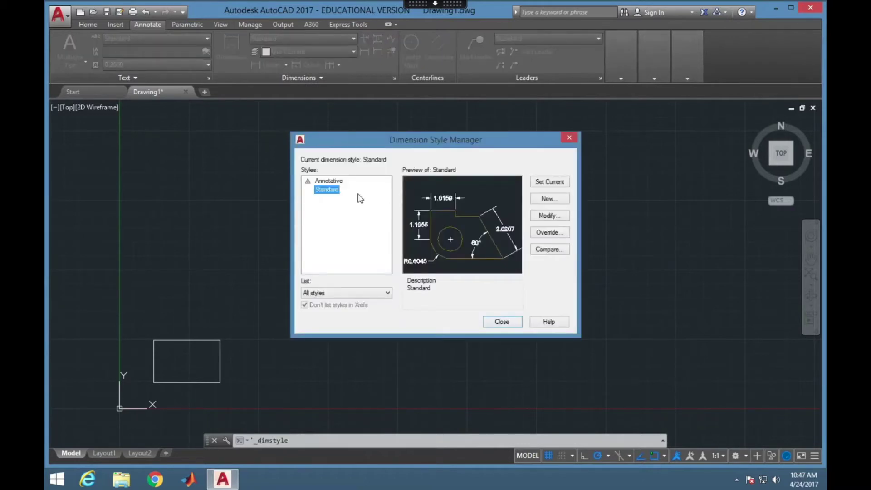
click(558, 218)
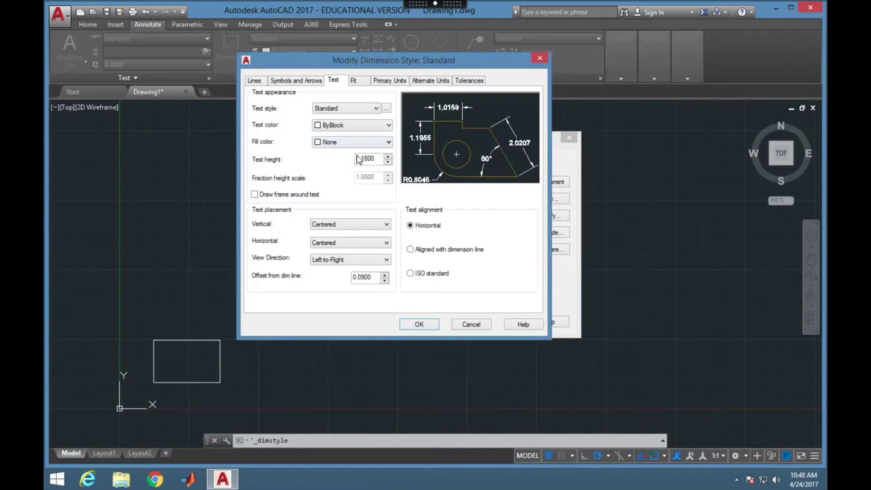
drag(375, 159, 368, 159)
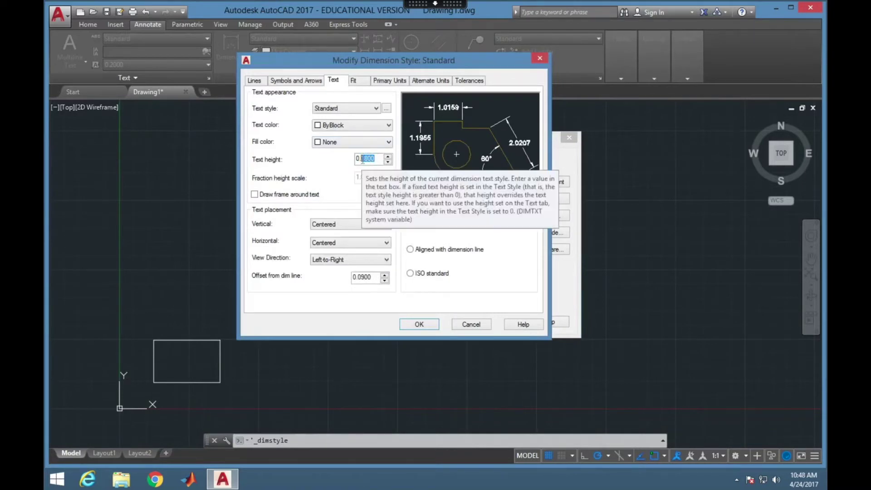
text(1)
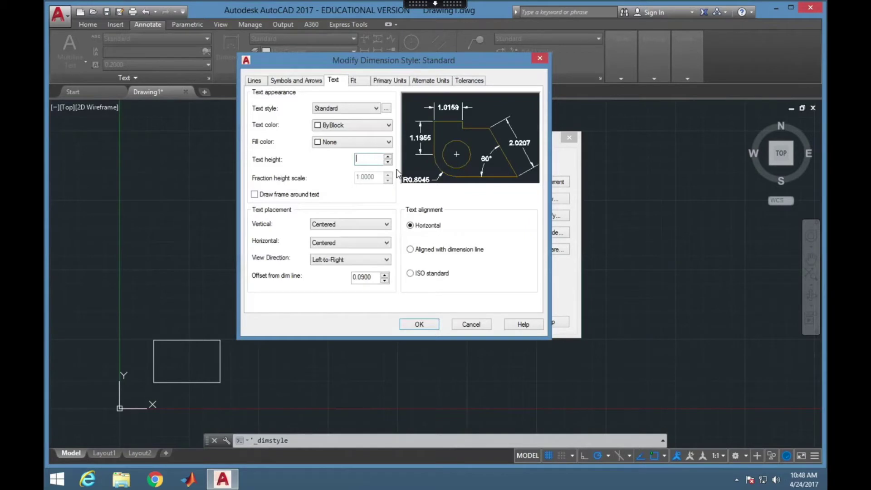
drag(372, 277, 358, 277)
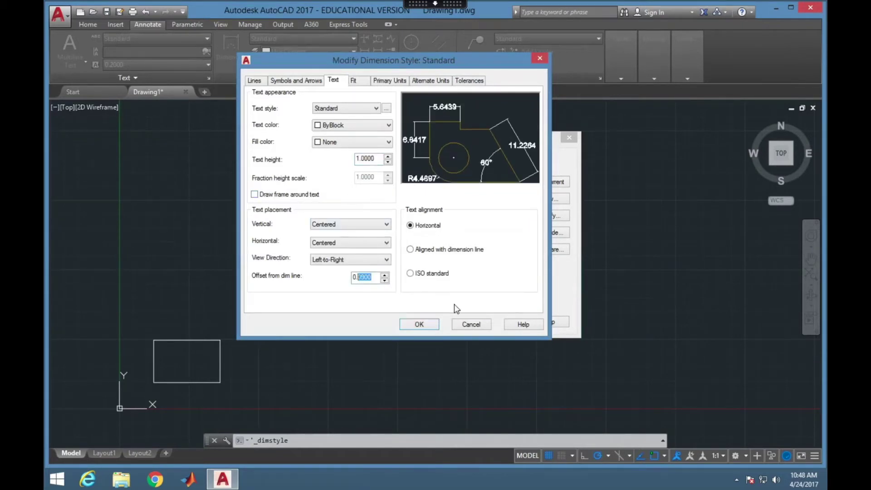
text(2)
- Set arrow size 1 and center mark size 0.1, then save and close the style manager
click(291, 80)
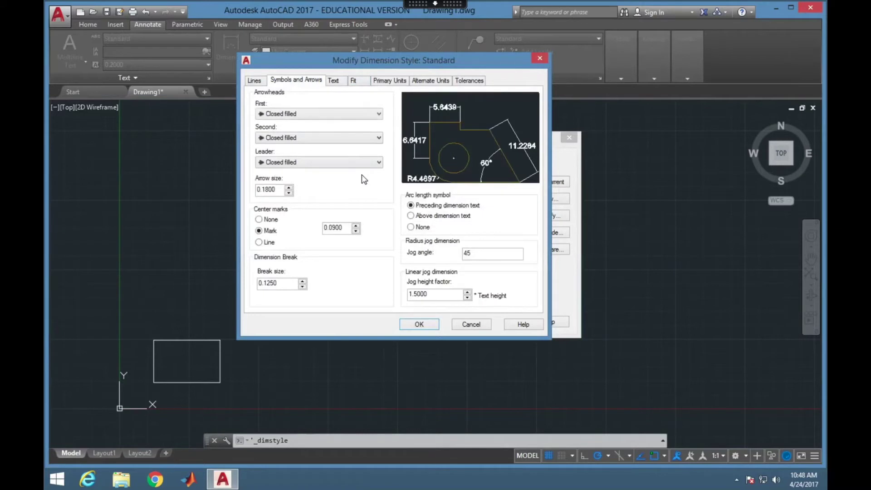
drag(277, 189, 245, 192)
text(1)
drag(347, 227, 336, 226)
text(1)
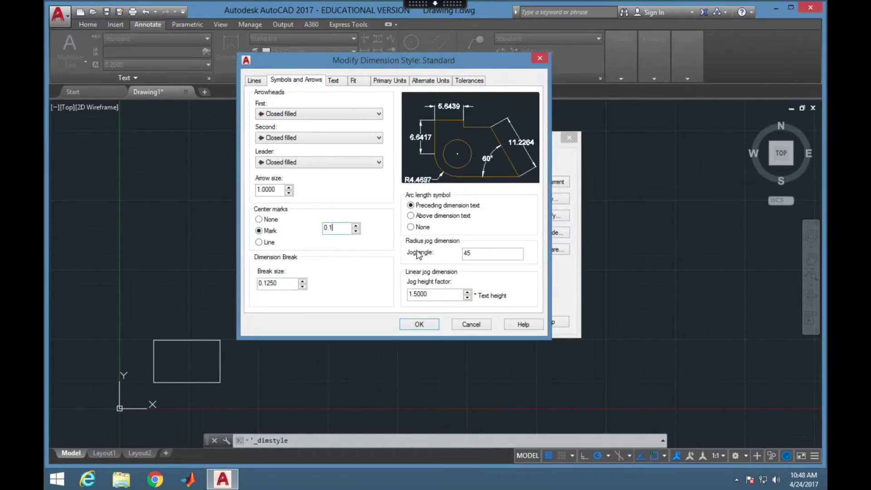
click(419, 325)
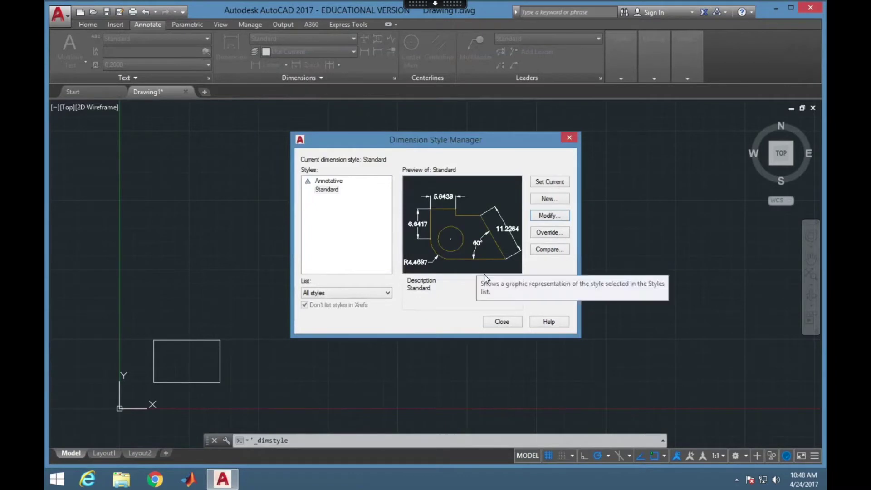
click(502, 320)
click(87, 24)
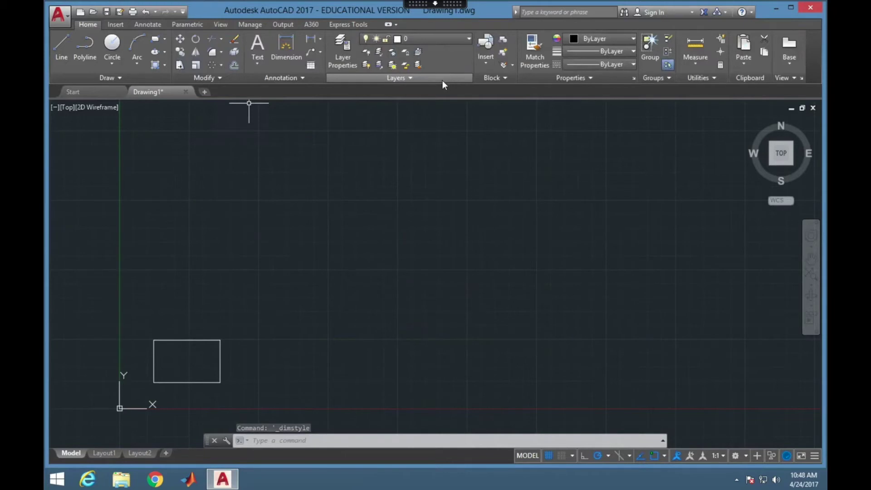
- With Dimensions current, dimension the rectangle's top edge width (11.9373) above it
click(431, 40)
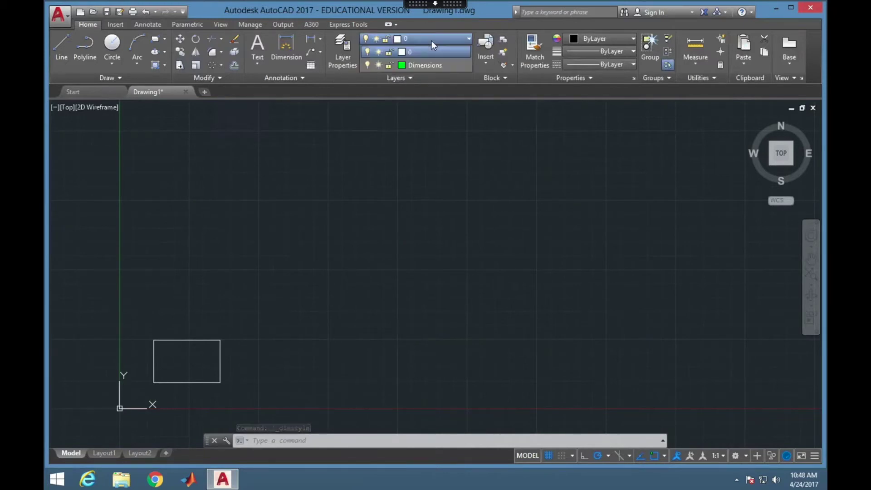
click(428, 66)
click(311, 40)
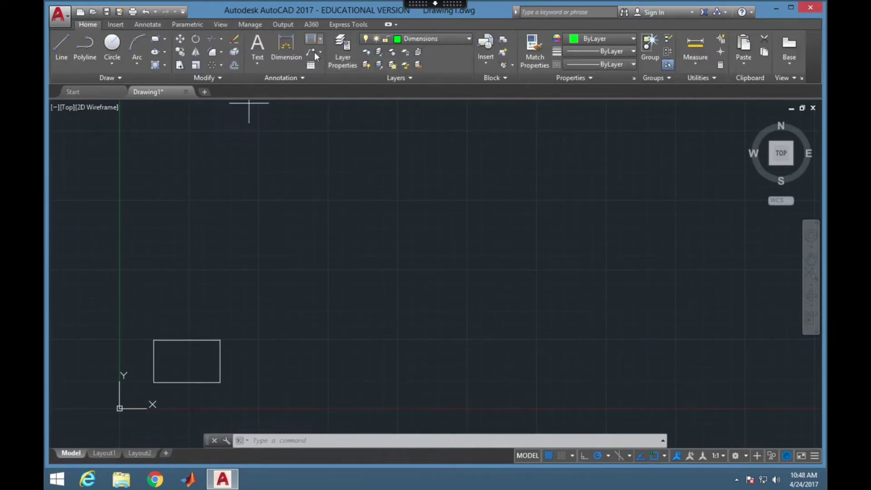
click(153, 339)
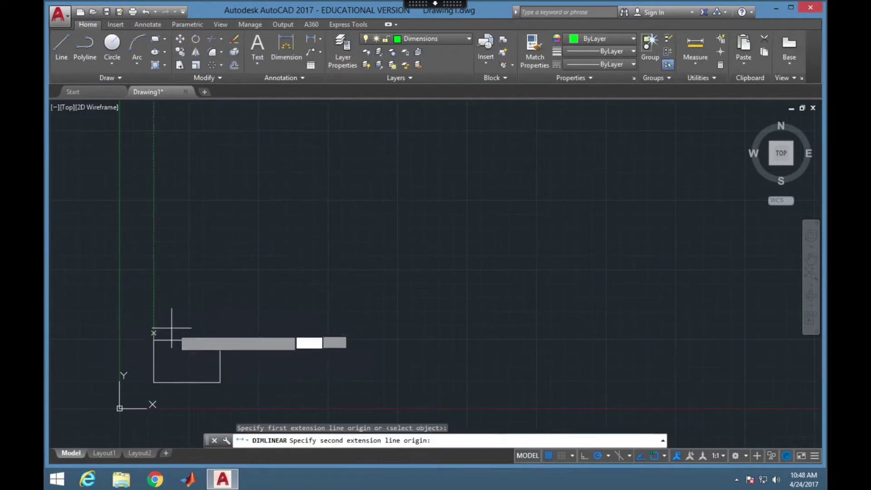
click(219, 339)
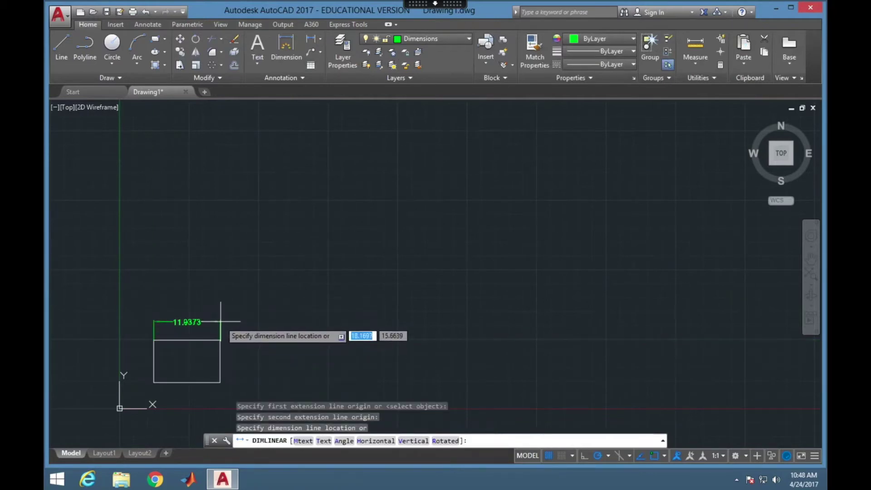
click(224, 322)
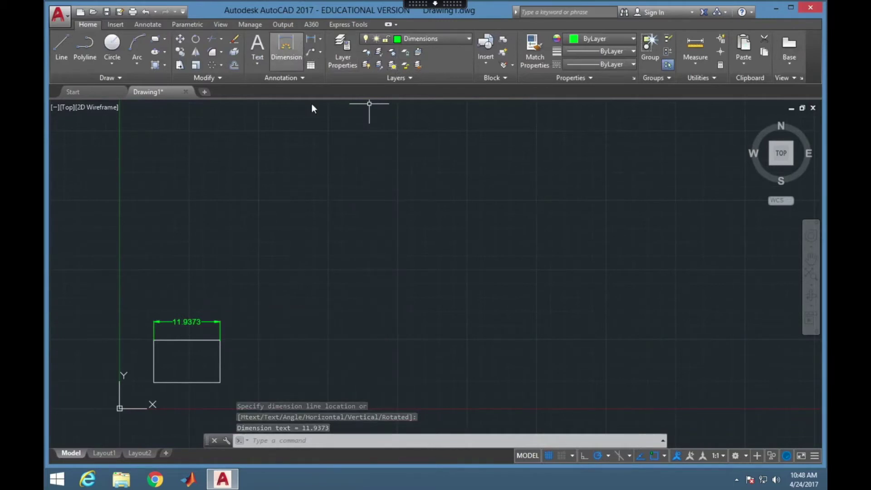
- Make layer 0 current and dimension the rectangle's right edge height (7.6255)
click(399, 38)
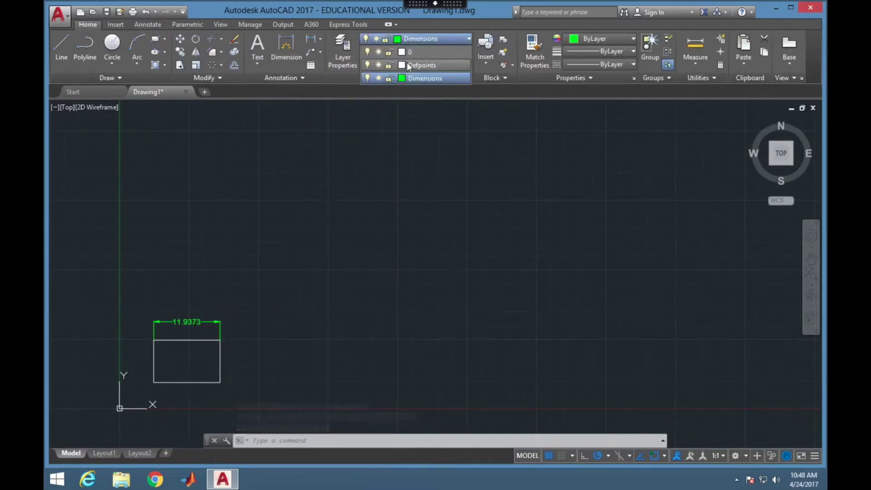
click(407, 54)
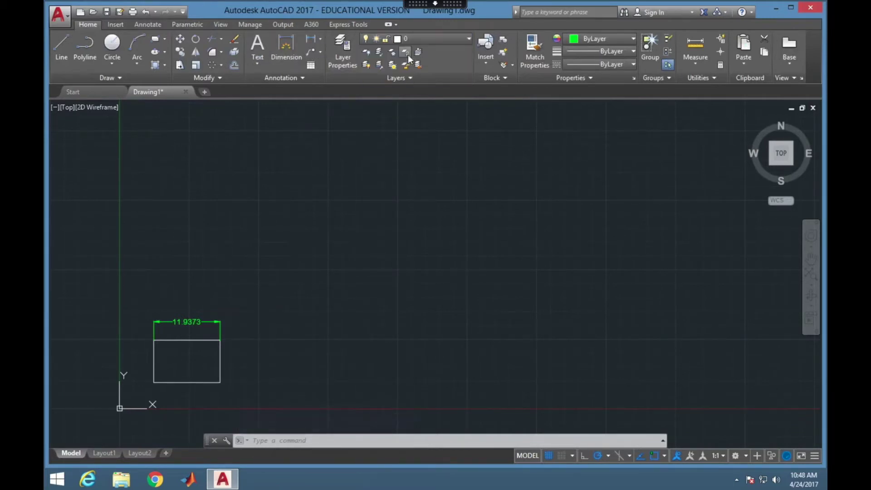
click(301, 42)
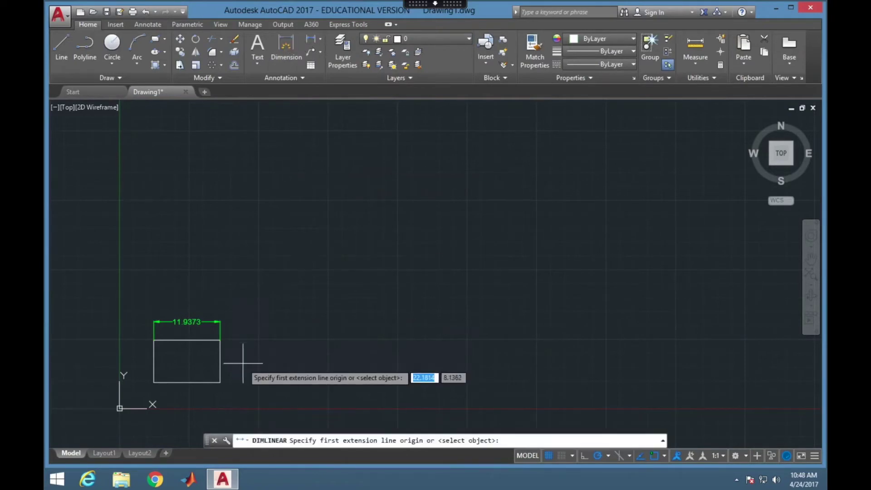
click(220, 340)
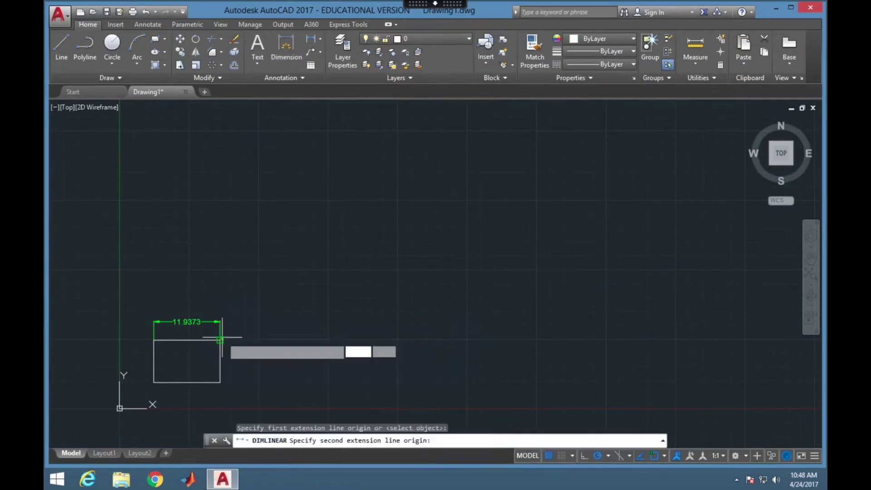
click(220, 383)
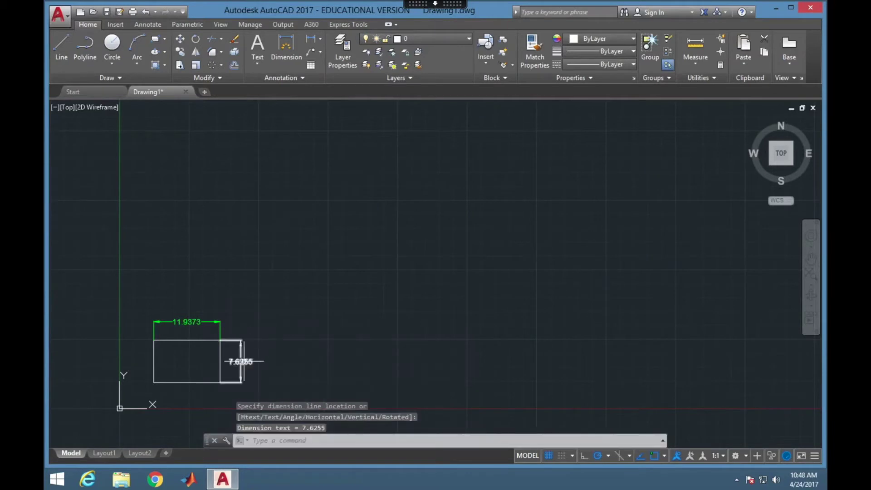
click(242, 362)
- Move the 7.6255 height dimension onto the Dimensions layer
click(405, 38)
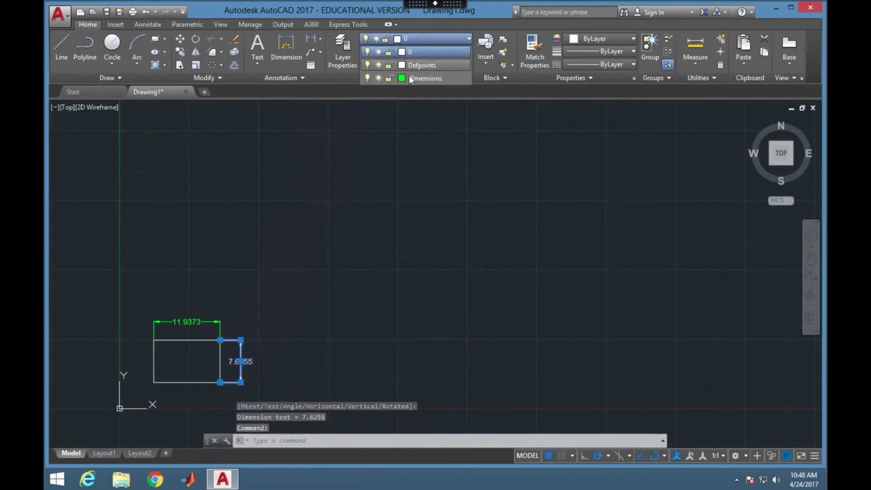
click(410, 78)
click(410, 206)
click(199, 234)
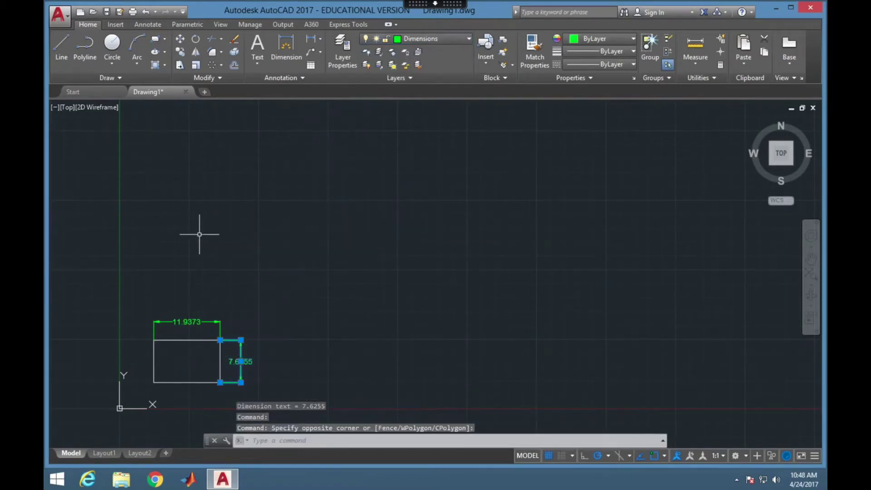
key(Escape)
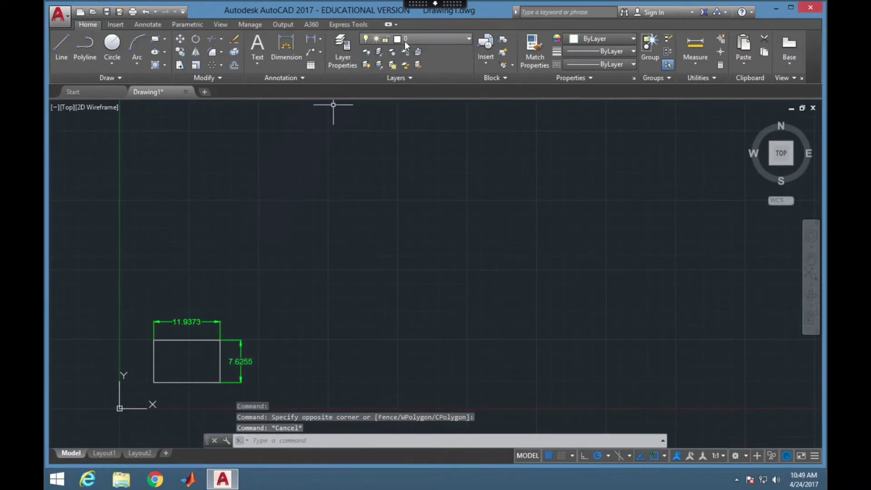
- Turn layer 0 off, confirming the warning, then switch it back on
click(366, 38)
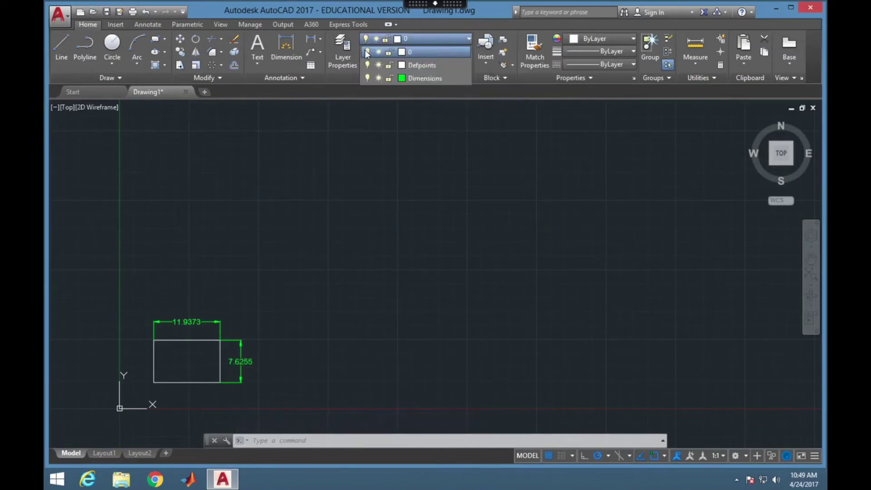
click(368, 53)
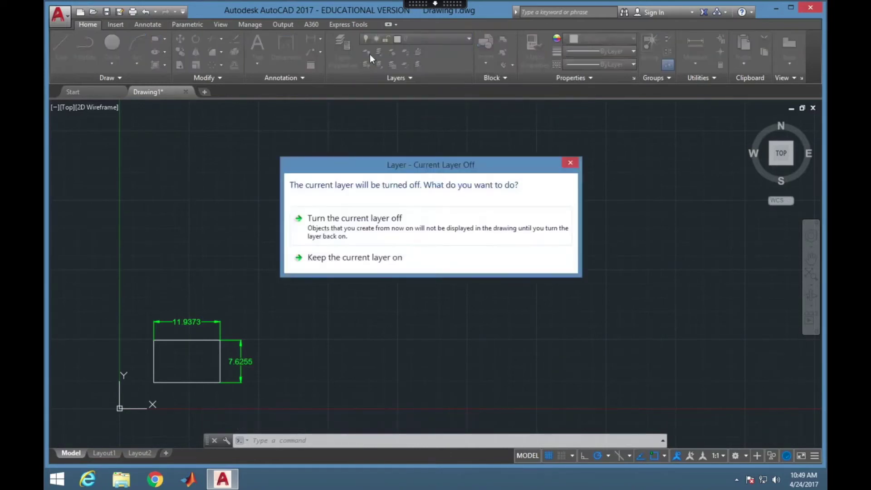
click(381, 233)
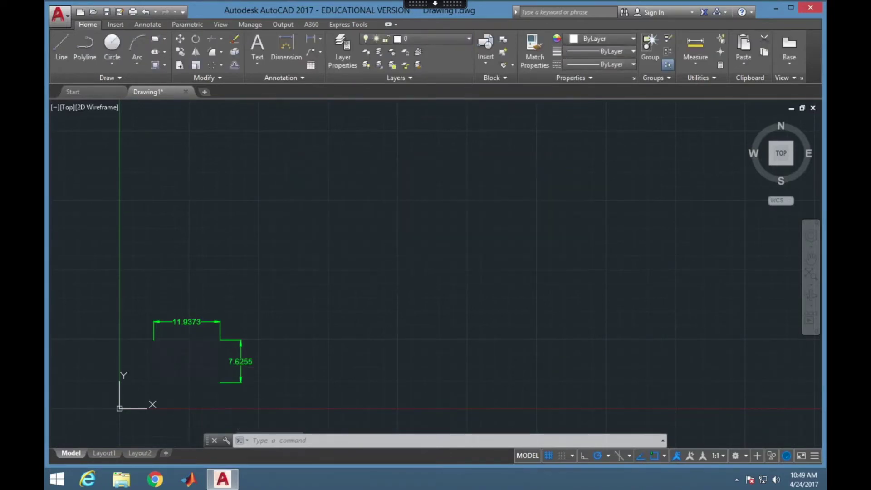
click(366, 38)
click(367, 52)
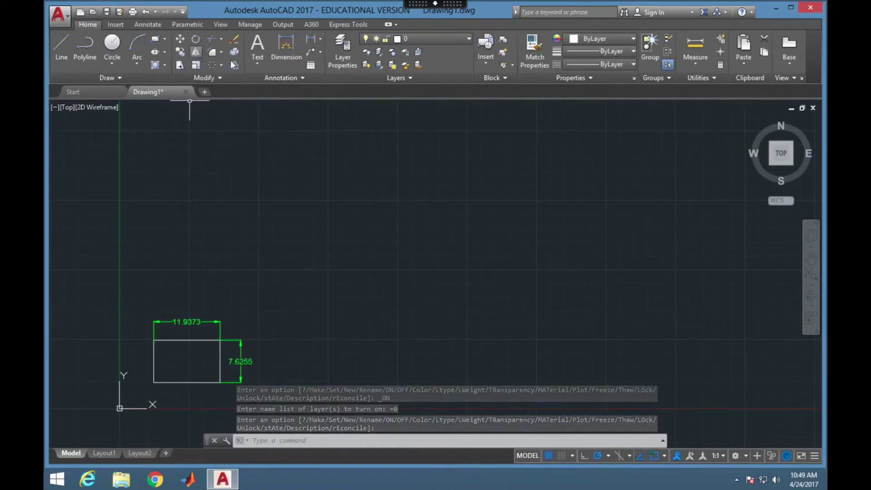
- Draw a larger rectangle in the middle of the canvas
click(157, 39)
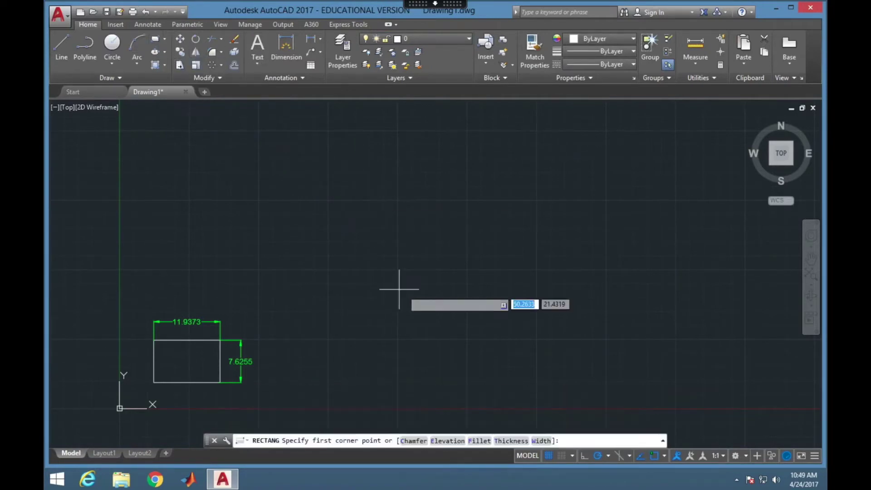
click(339, 184)
click(514, 267)
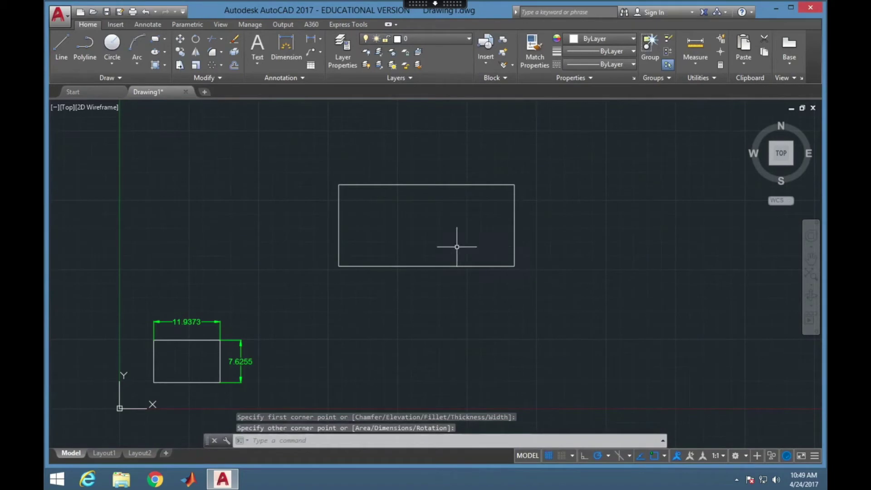
- Draw circles centred on the top and bottom edge midpoints, then make Dimensions current
click(112, 44)
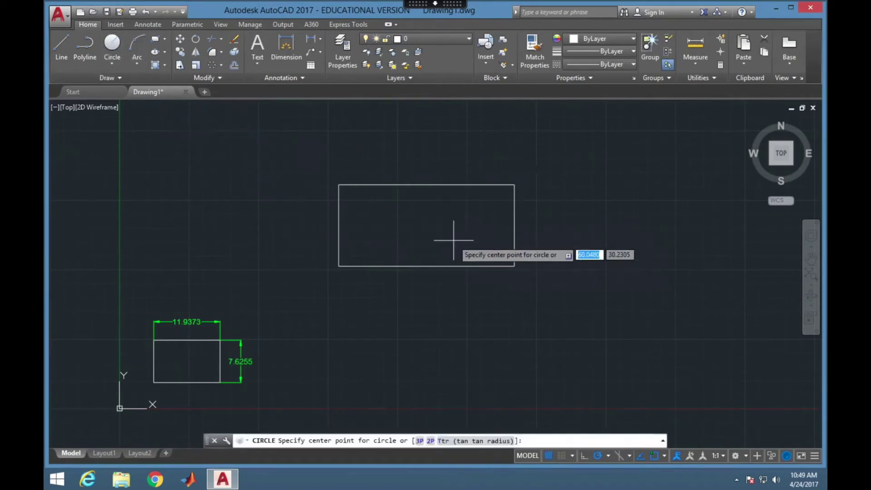
click(426, 184)
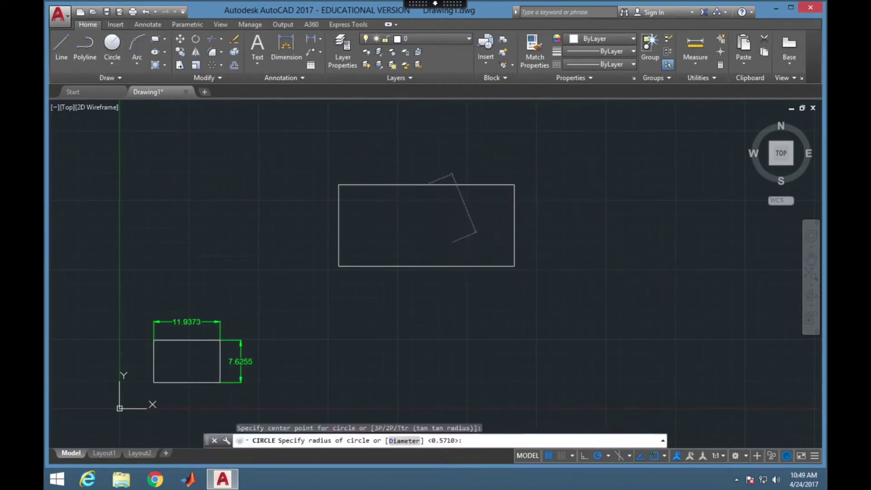
click(450, 242)
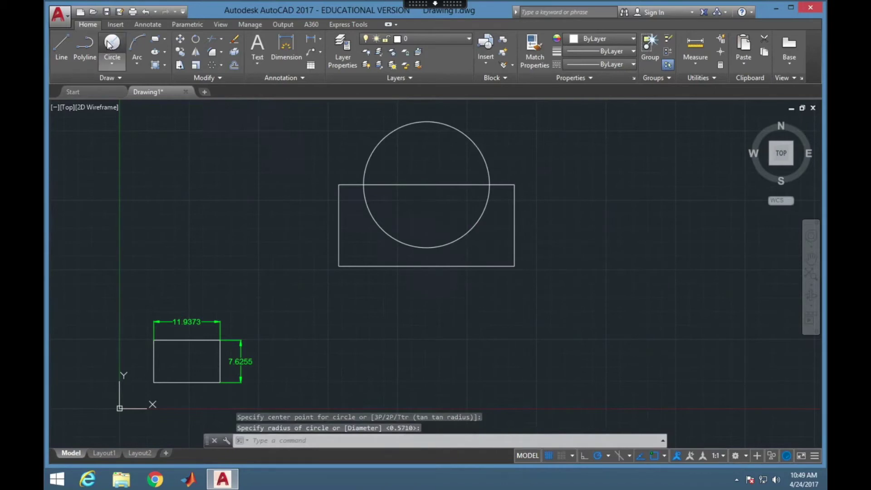
key(Return)
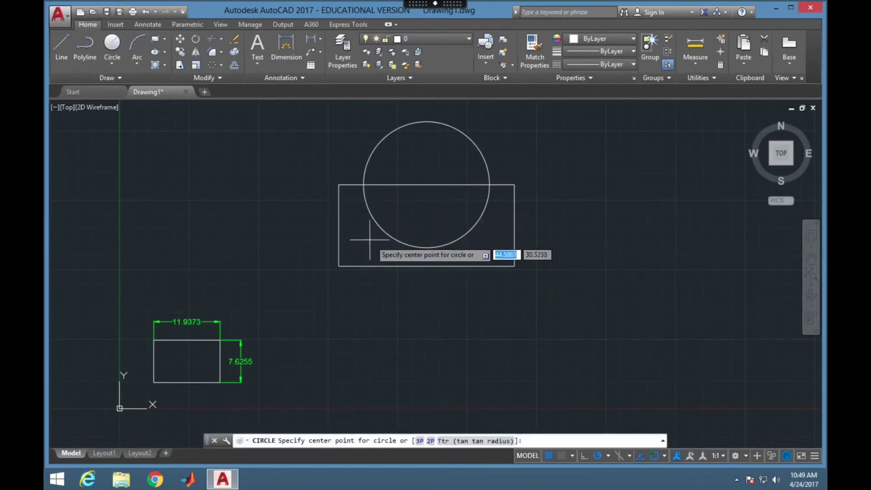
click(427, 266)
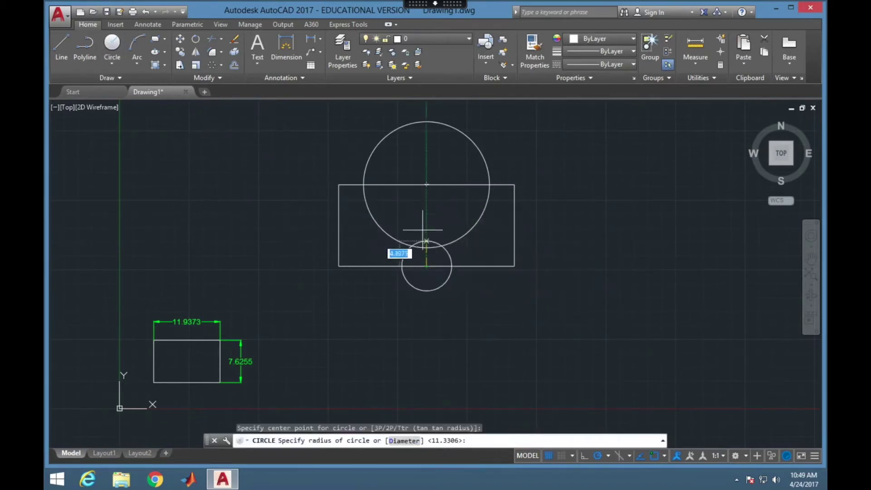
click(426, 185)
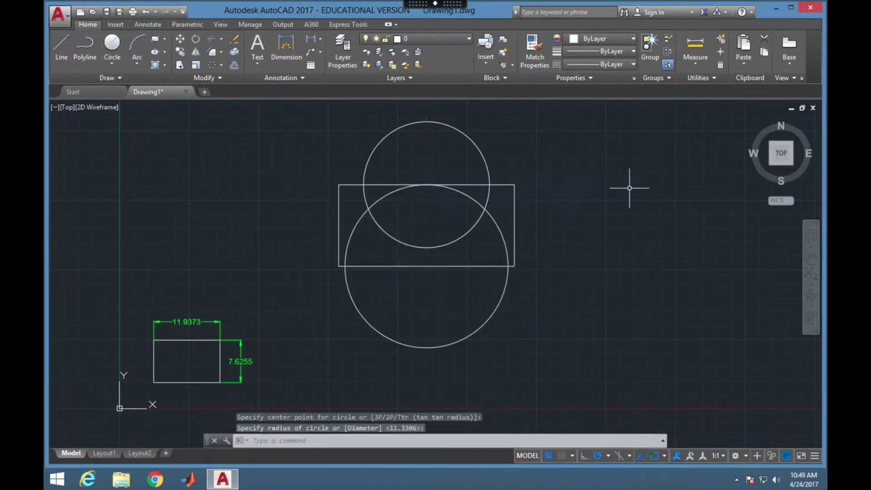
click(431, 37)
click(426, 77)
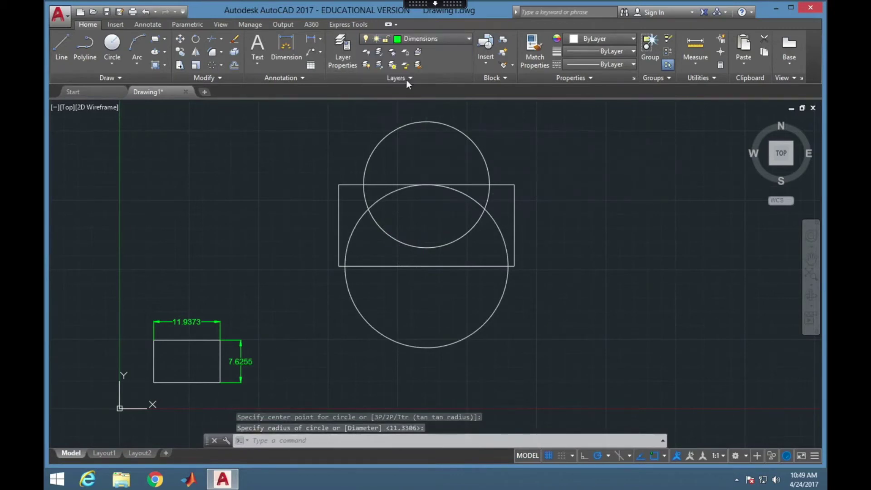
- Dimension the larger rectangle's left side height, 14.6643, placed left of it
click(309, 38)
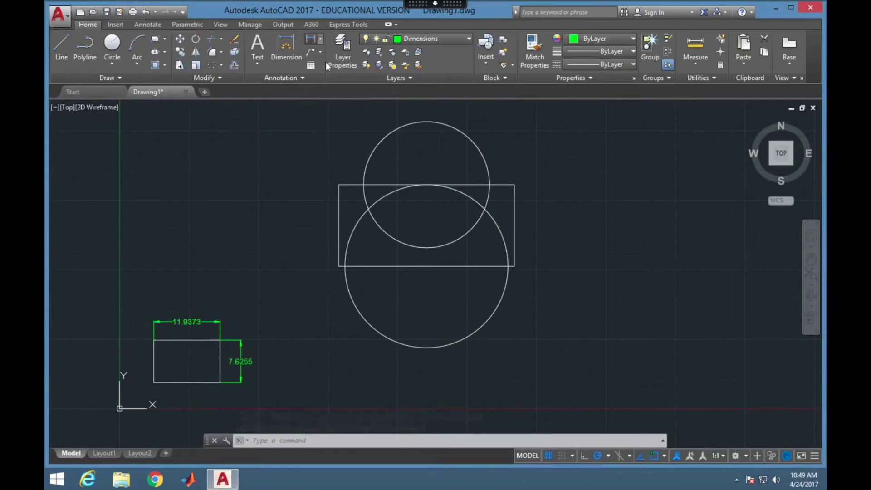
click(339, 185)
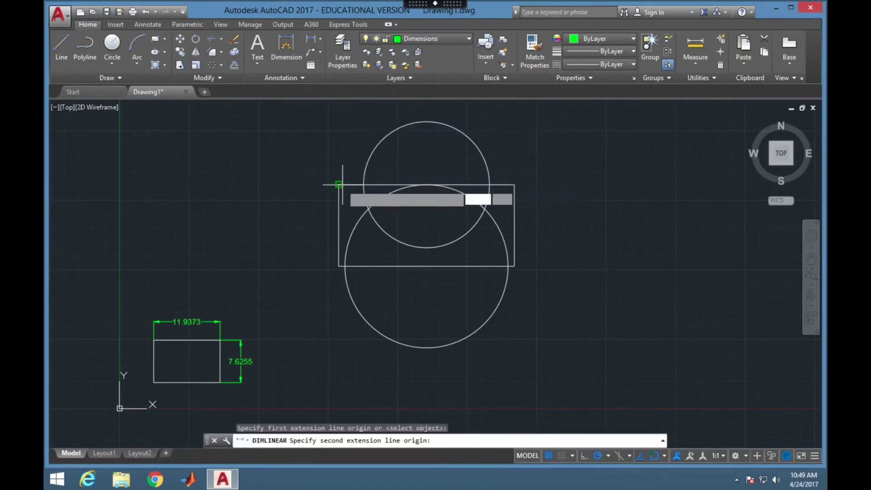
click(339, 266)
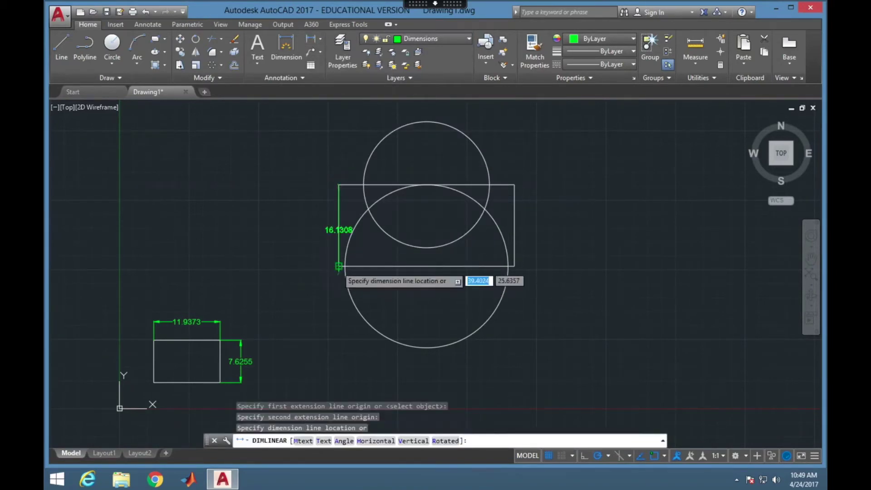
key(Escape)
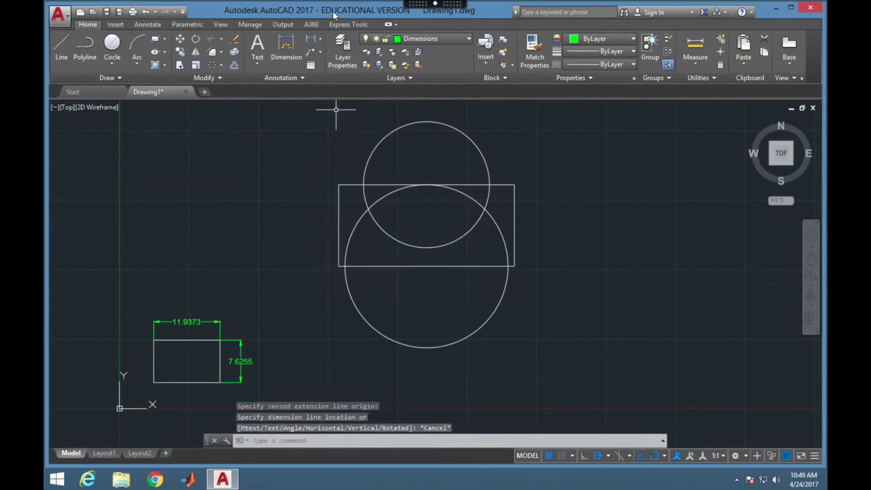
click(311, 42)
click(339, 184)
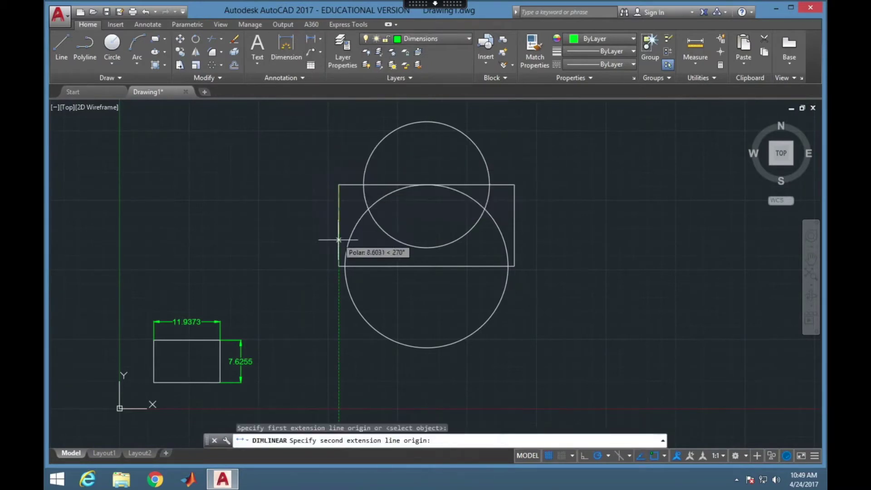
click(338, 266)
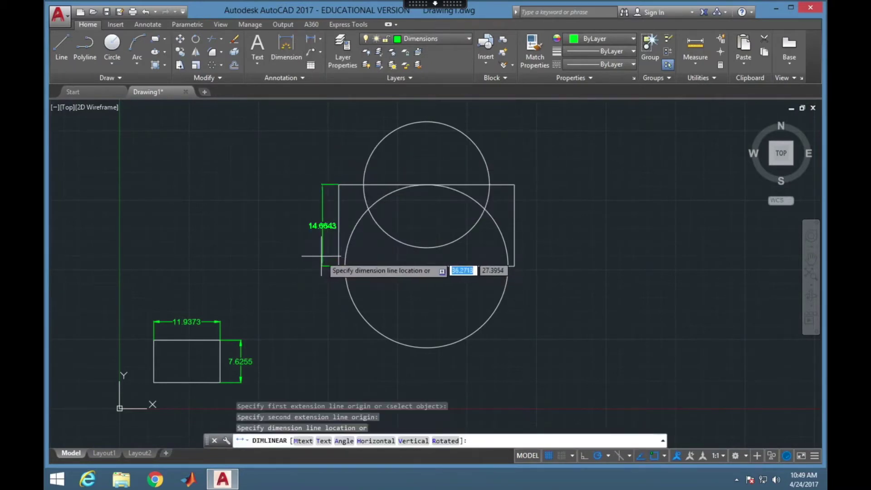
click(308, 256)
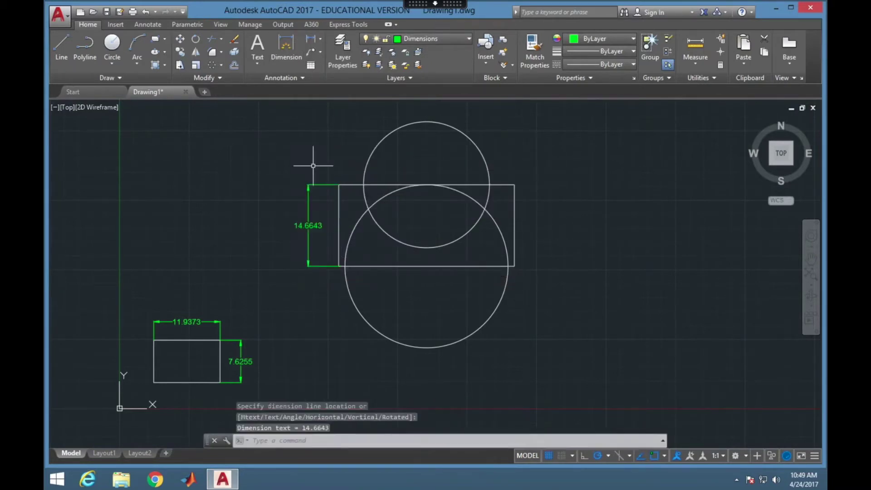
- Add radius dimensions R11.3306 to the upper circle and R14.6643 to the lower circle
click(320, 41)
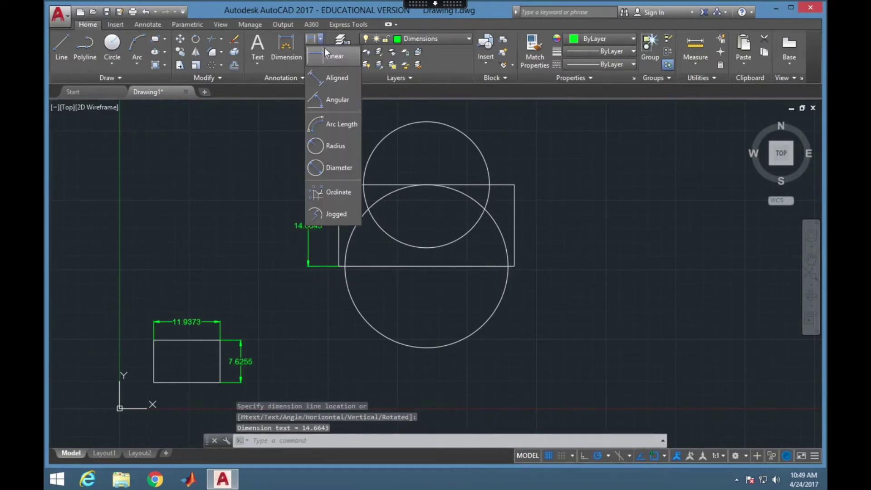
click(336, 140)
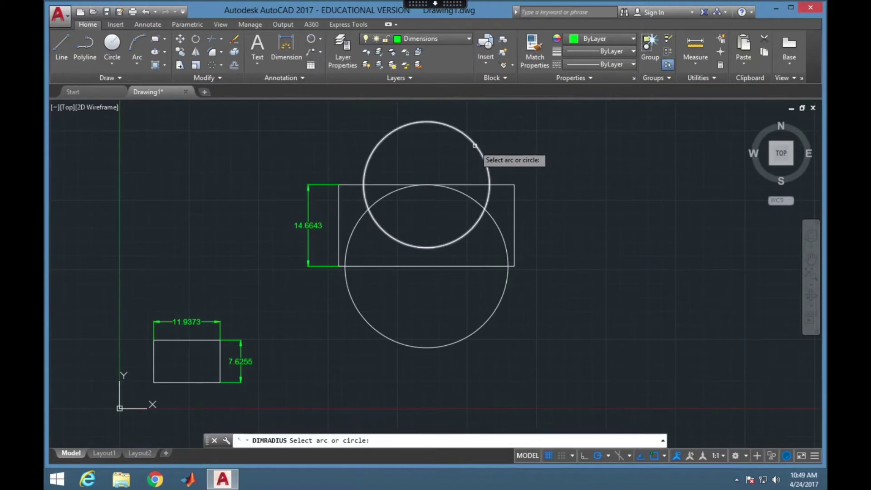
click(472, 148)
click(504, 134)
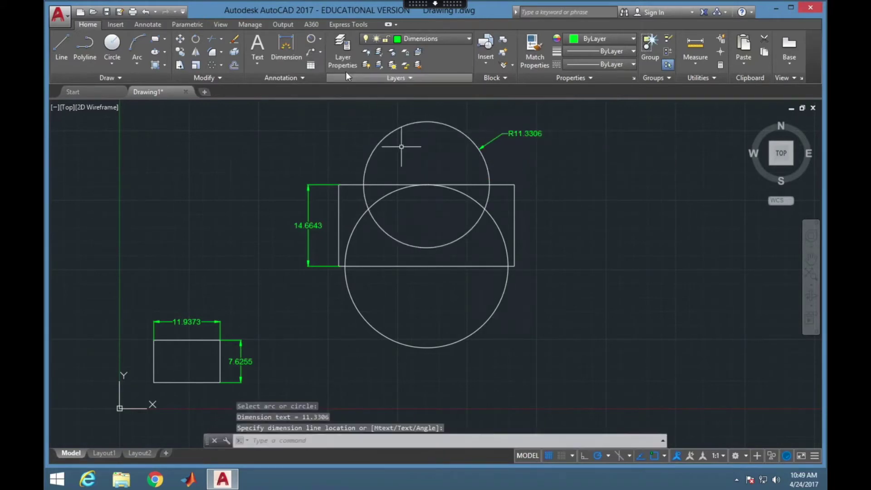
click(312, 40)
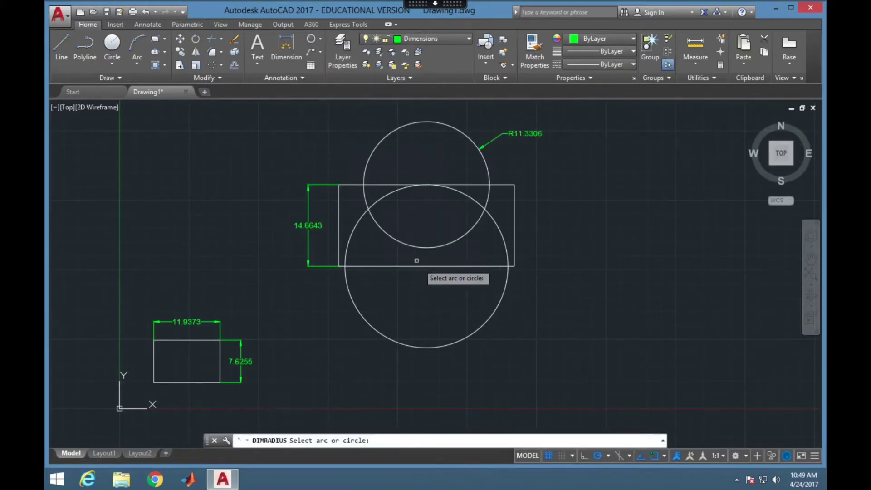
click(452, 344)
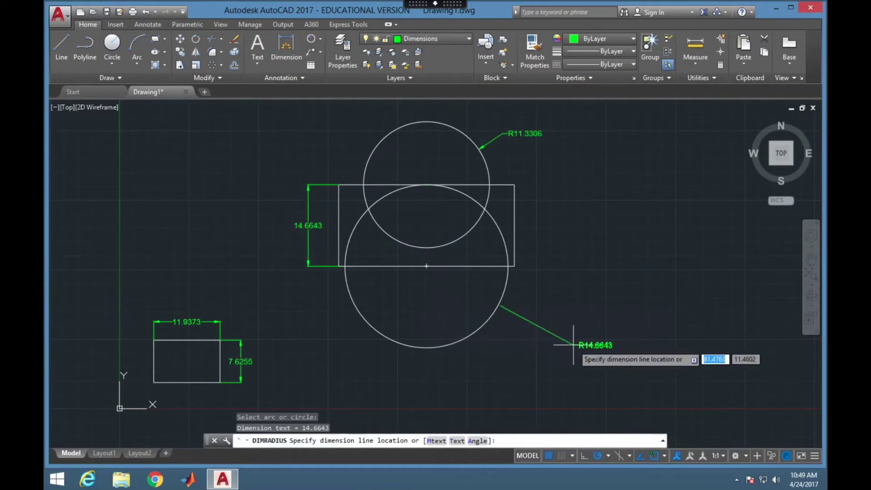
click(572, 345)
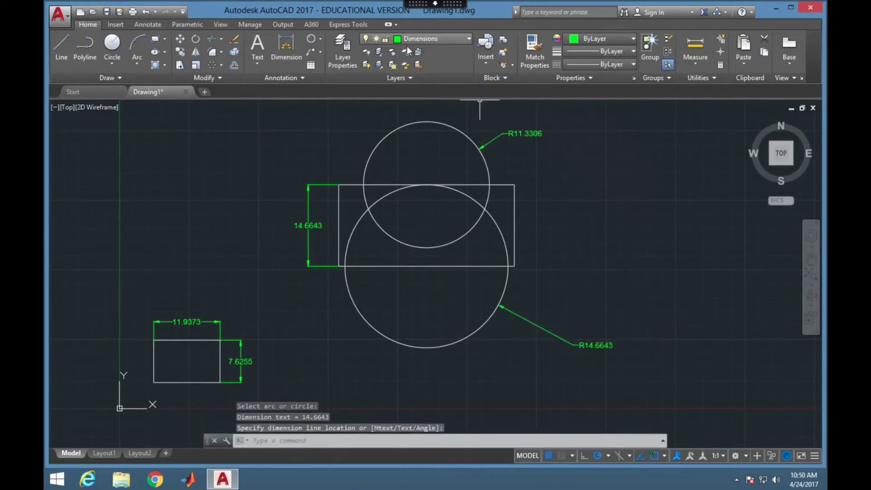
click(366, 40)
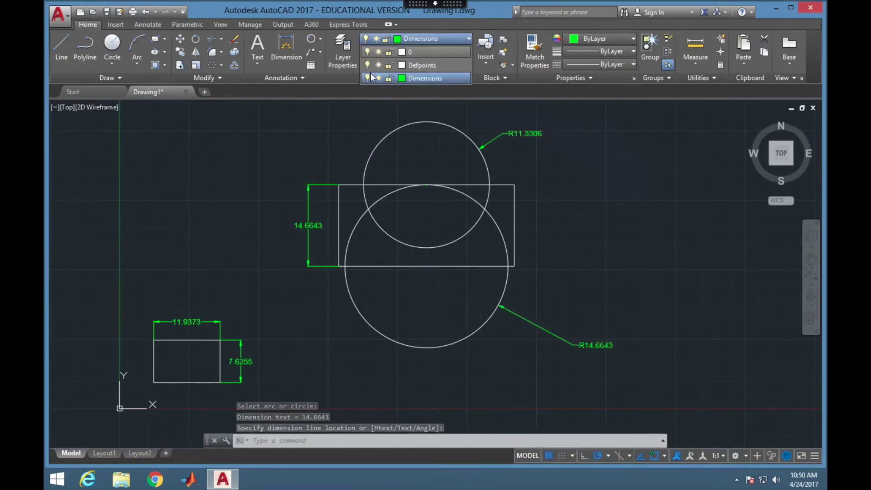
click(366, 78)
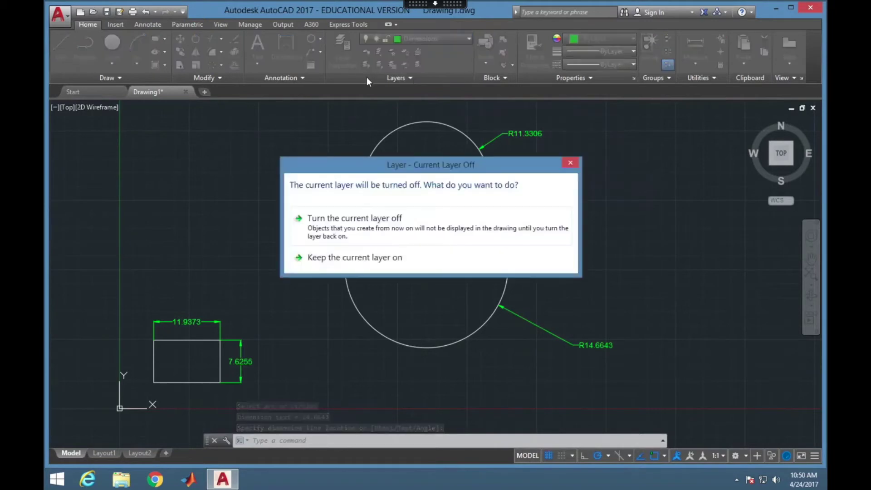
click(363, 229)
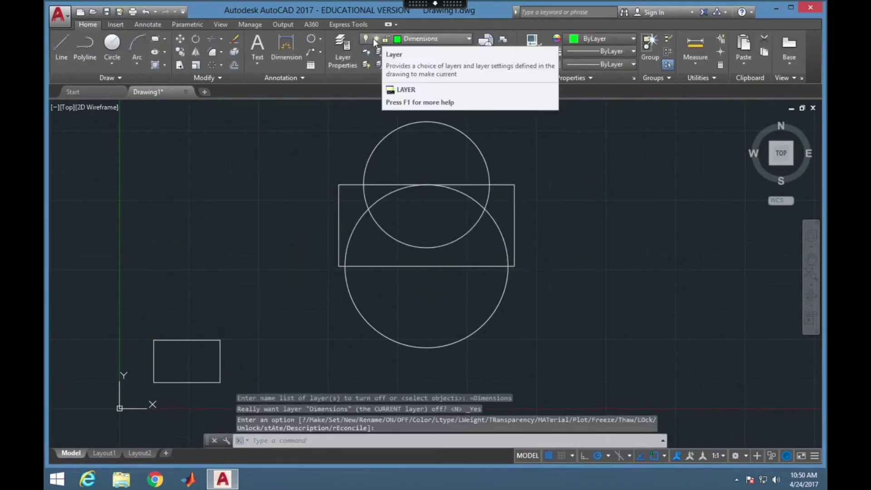
click(366, 39)
click(366, 78)
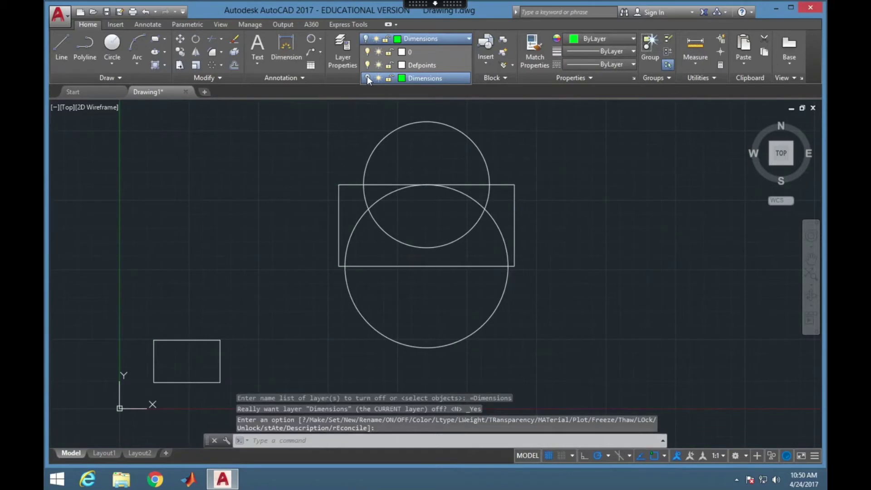
click(575, 158)
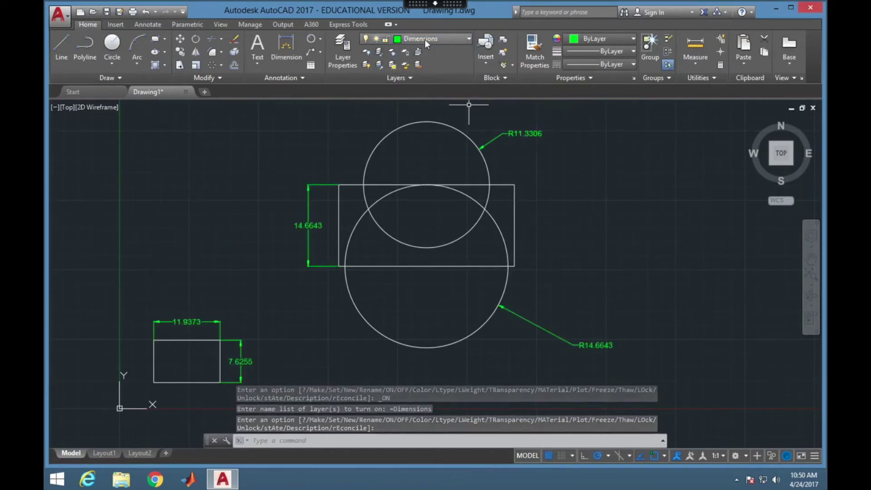
- Add a new layer named Center Lines and give it the colour red
click(348, 51)
click(146, 53)
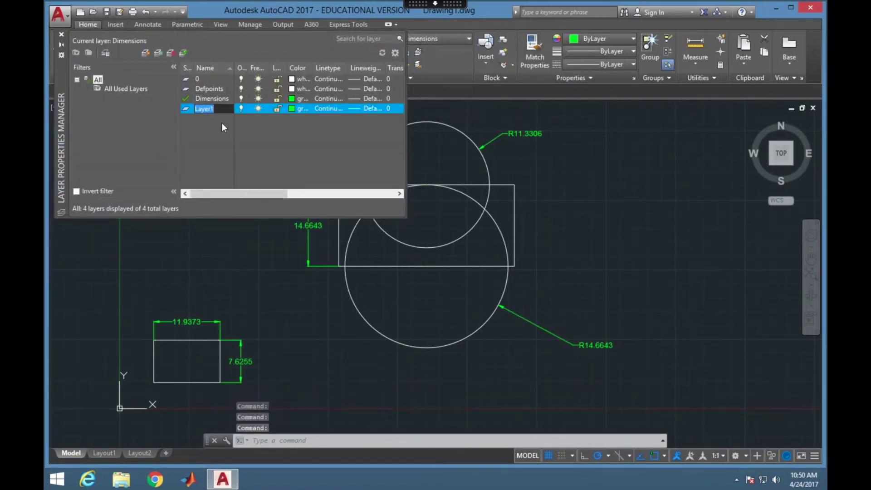
text(Center Lines)
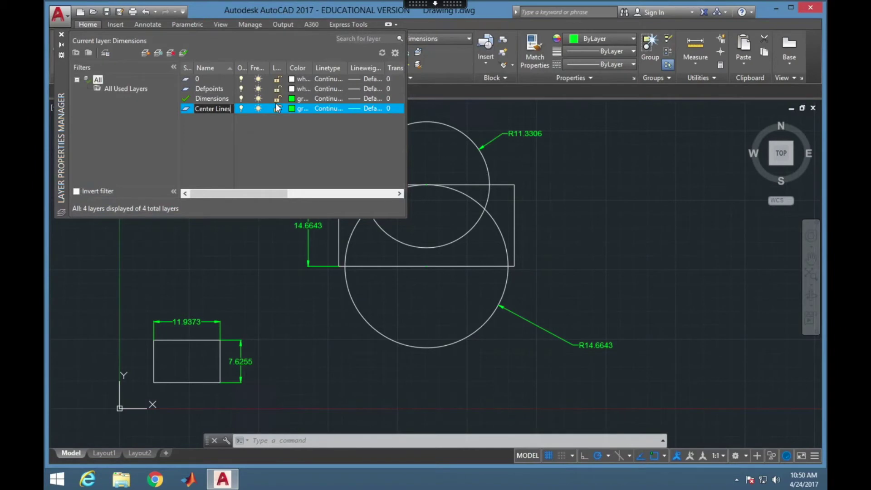
click(298, 110)
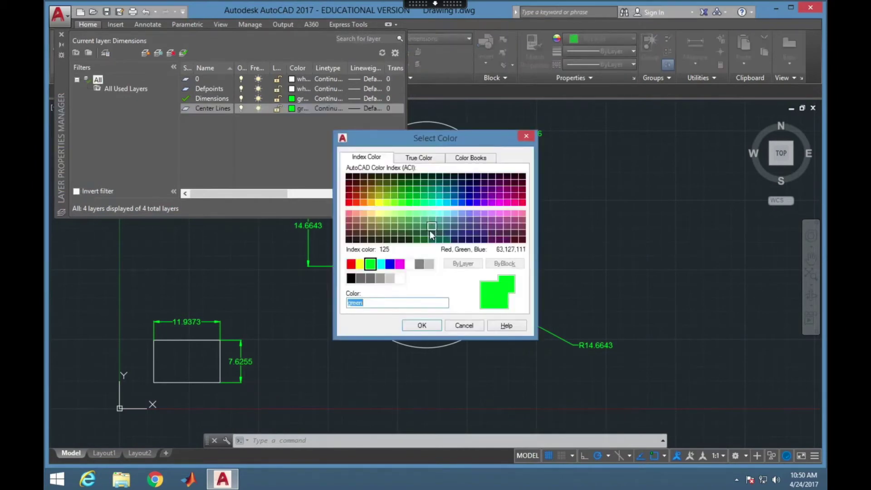
click(351, 264)
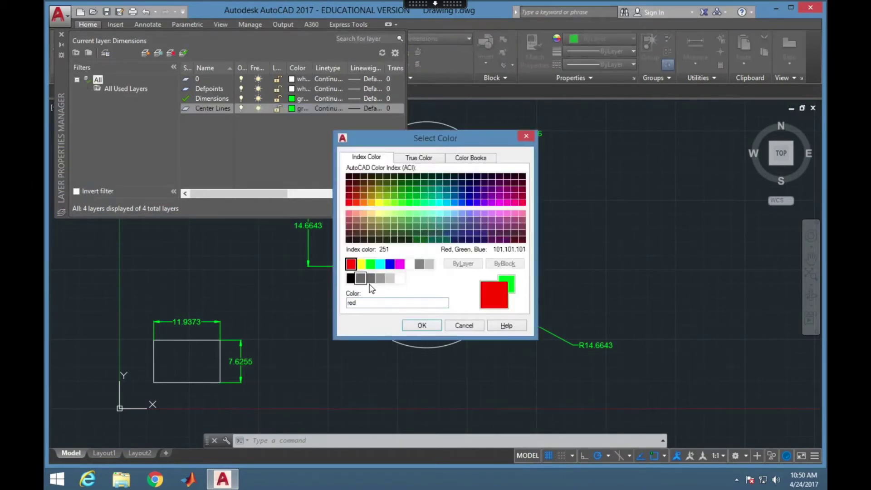
click(421, 325)
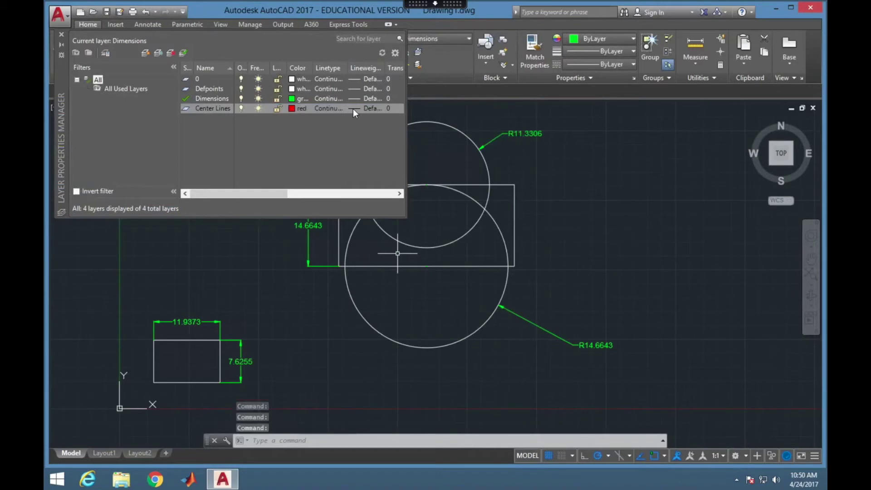
- Load the DASHED2 linetype from acad.lin into the drawing
click(336, 108)
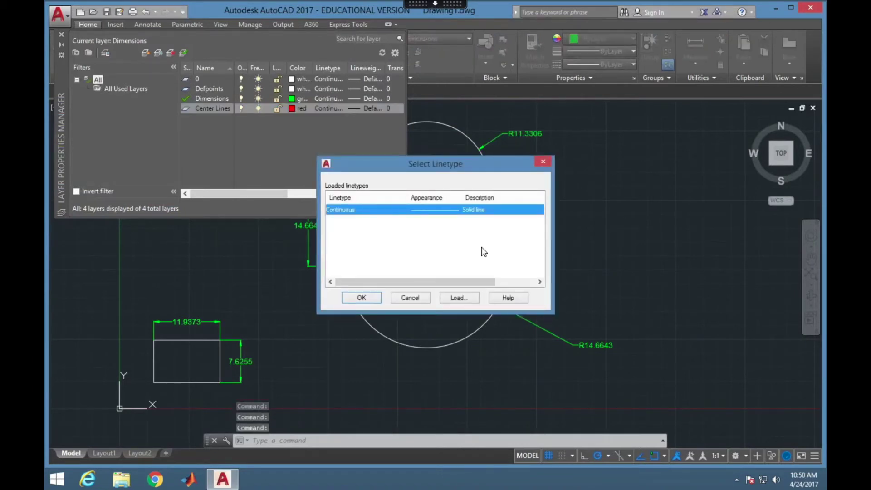
click(461, 298)
drag(539, 215, 541, 301)
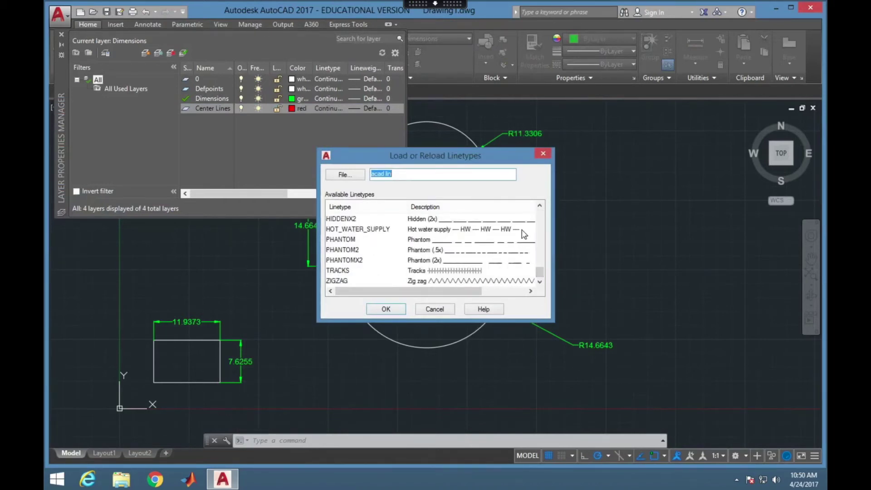
click(539, 206)
click(539, 206)
click(539, 205)
click(539, 206)
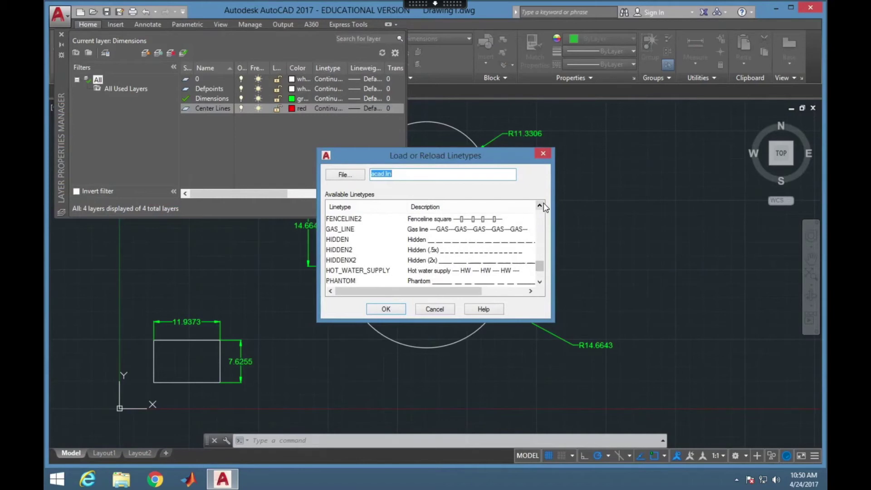
click(540, 203)
click(539, 203)
click(540, 203)
click(540, 202)
click(540, 203)
click(540, 202)
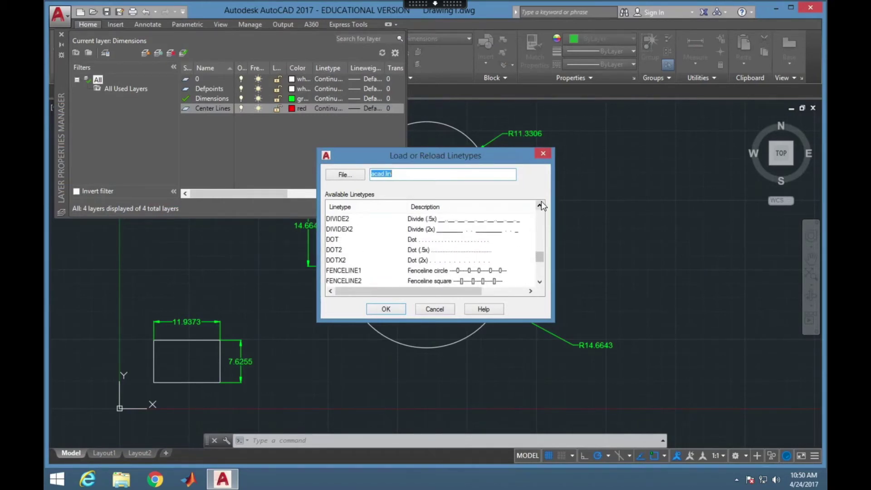
click(541, 203)
click(540, 202)
click(541, 203)
click(540, 205)
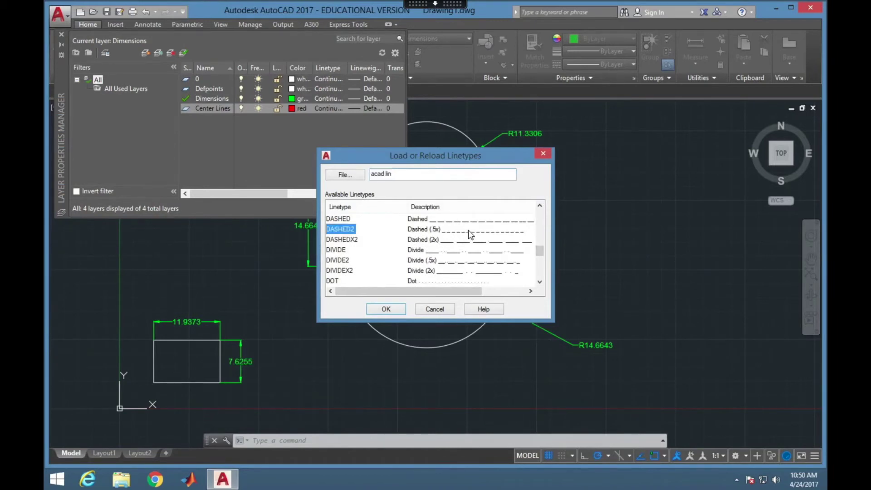
click(386, 308)
click(374, 297)
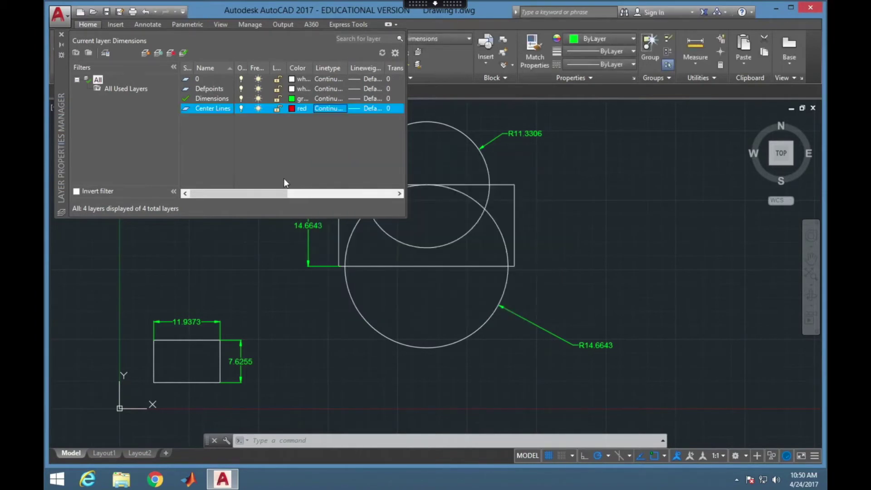
- Assign DASHED2 as the Center Lines layer's linetype
click(328, 109)
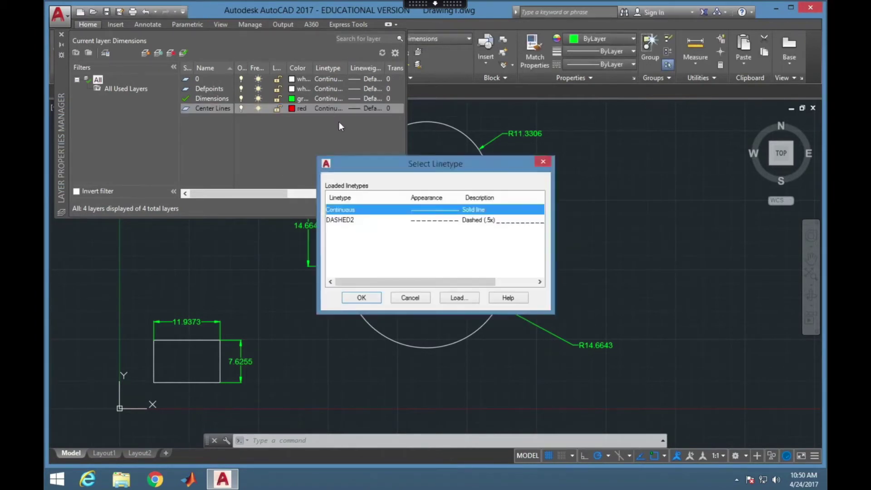
click(436, 220)
click(363, 298)
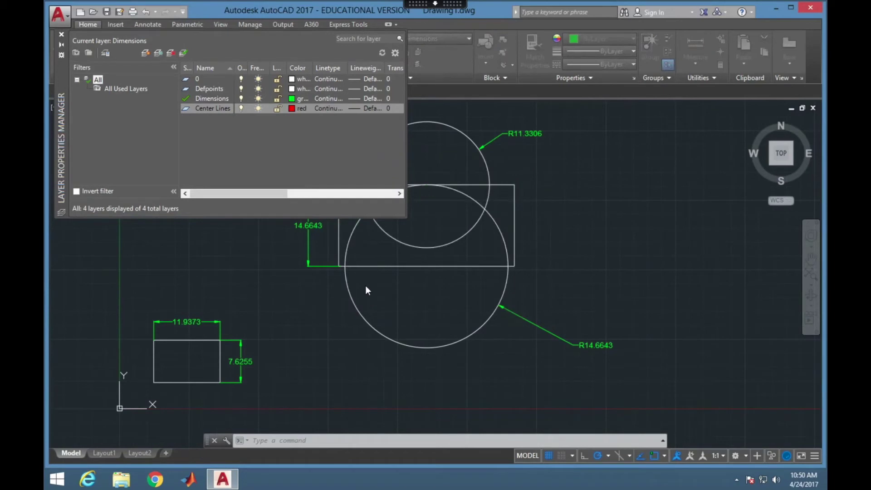
- Close the layer manager and add a center mark to the upper circle
click(62, 33)
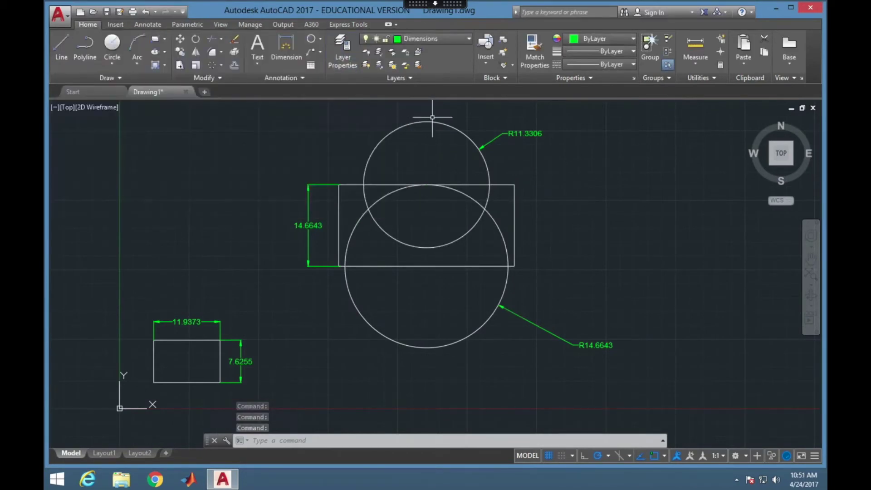
click(159, 23)
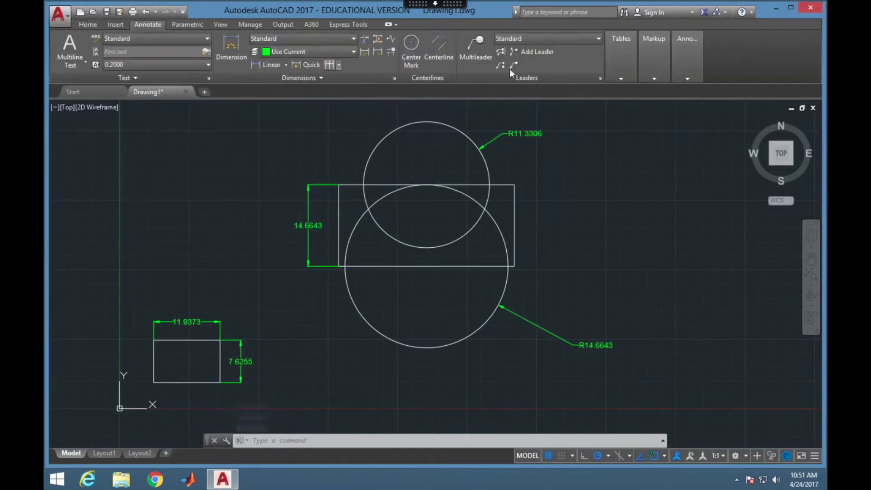
click(409, 45)
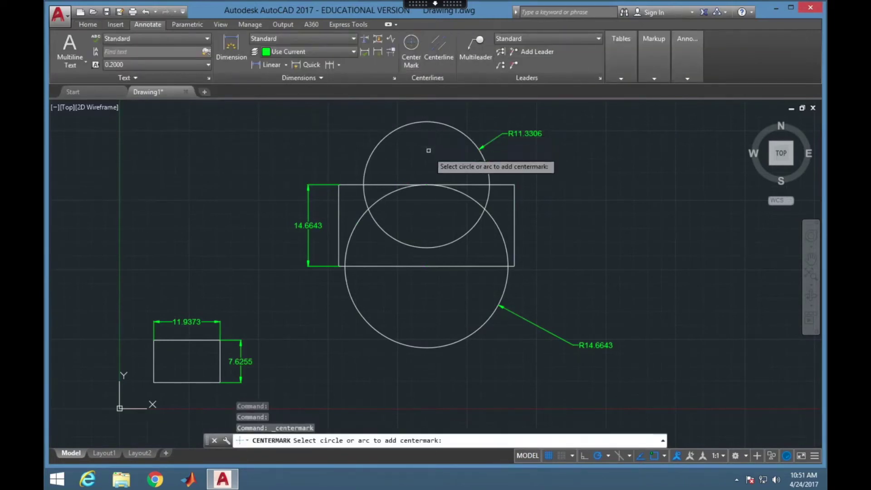
click(447, 125)
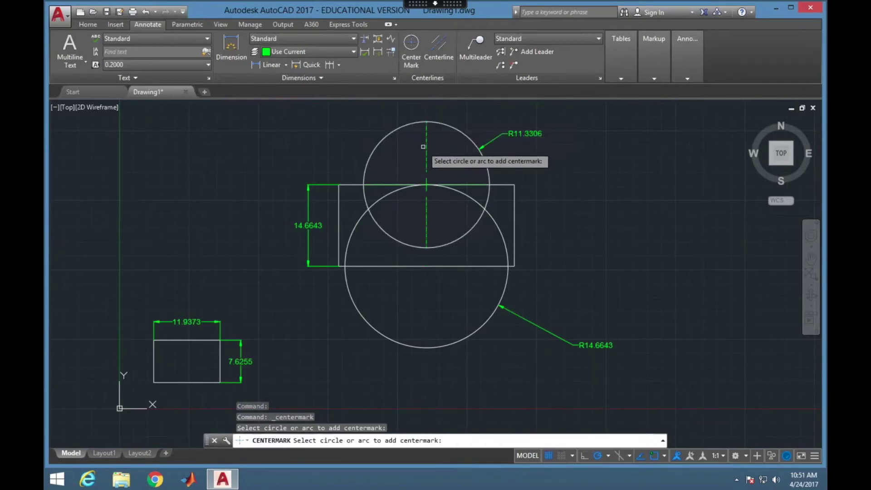
click(481, 167)
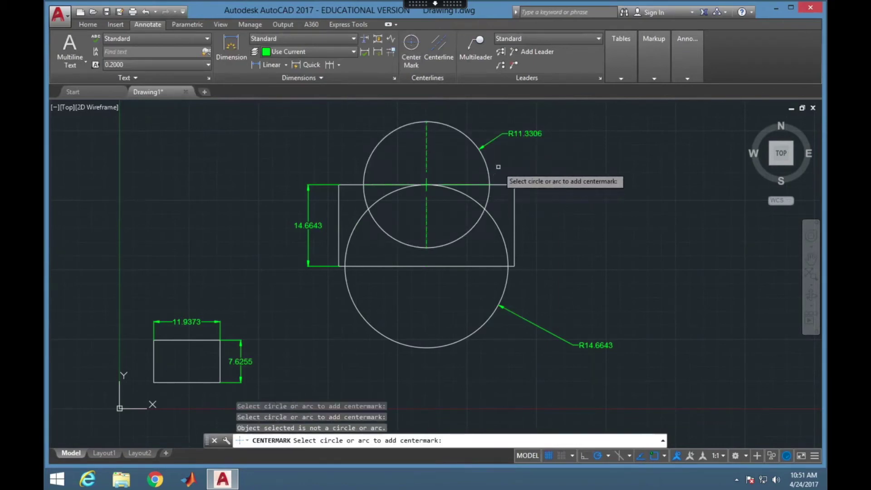
key(Escape)
- Move the upper circle's center mark onto the Center Lines layer
click(425, 158)
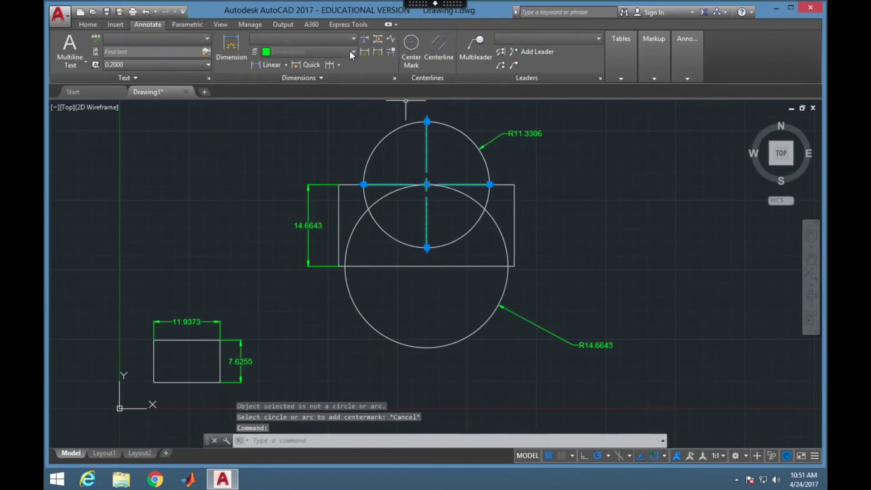
click(78, 25)
click(419, 39)
click(426, 65)
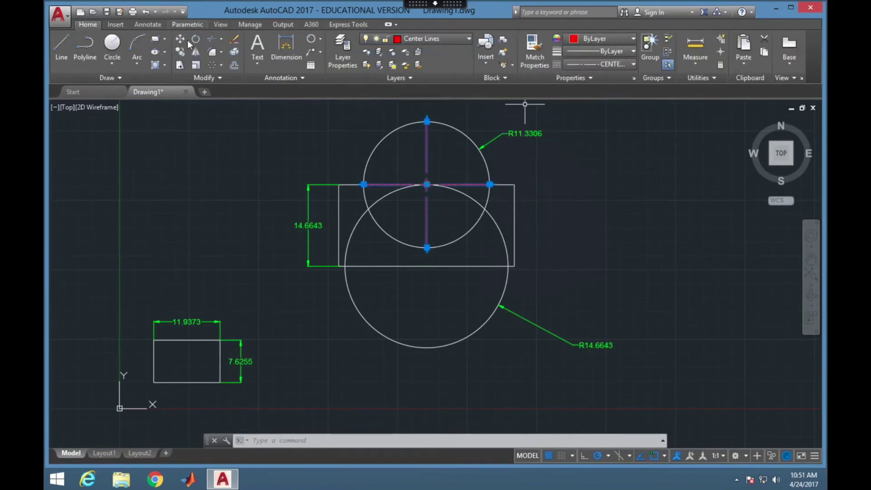
- Dismiss the coordinate system list and clear the center mark selection
click(771, 200)
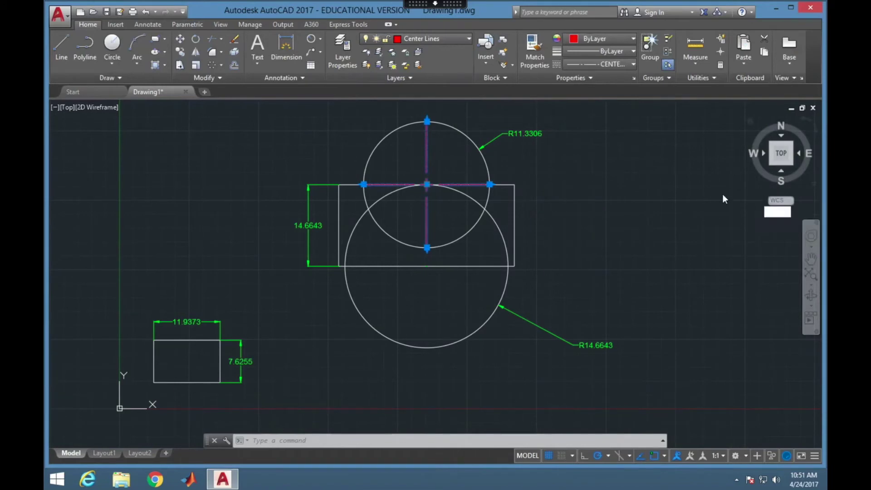
click(661, 180)
key(Escape)
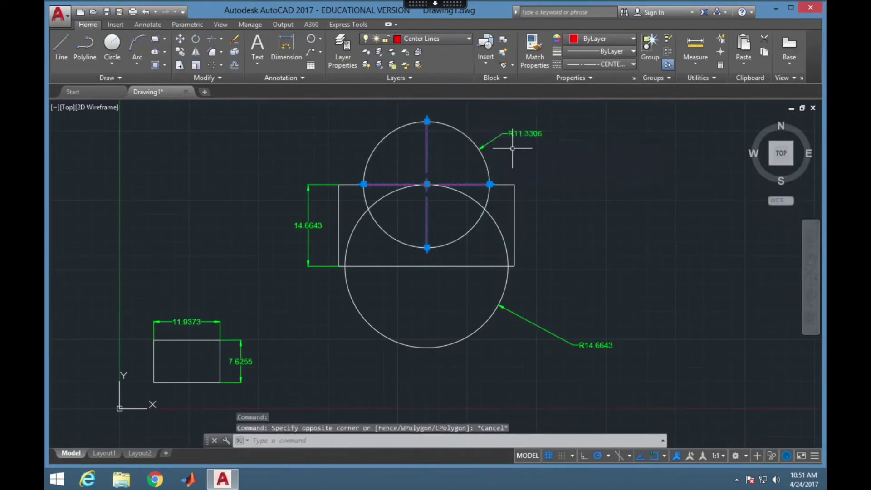
key(Escape)
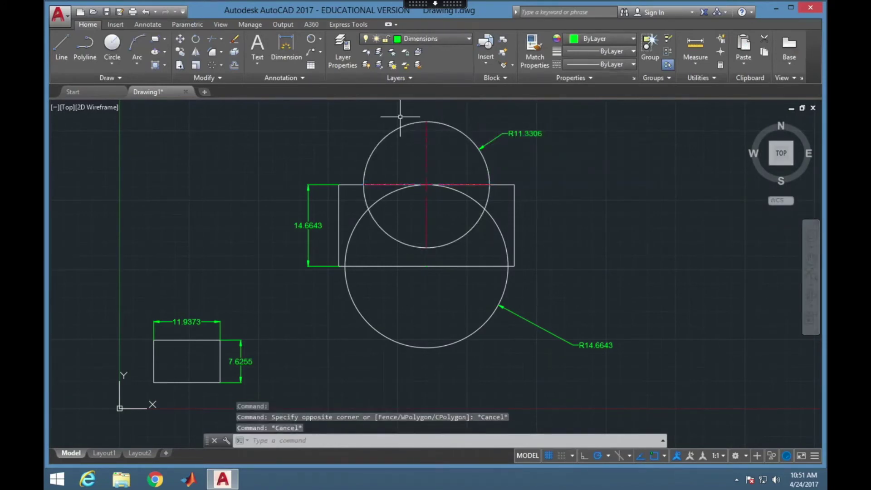
- Confirm red for Center Lines and make it the current layer
click(395, 37)
click(398, 64)
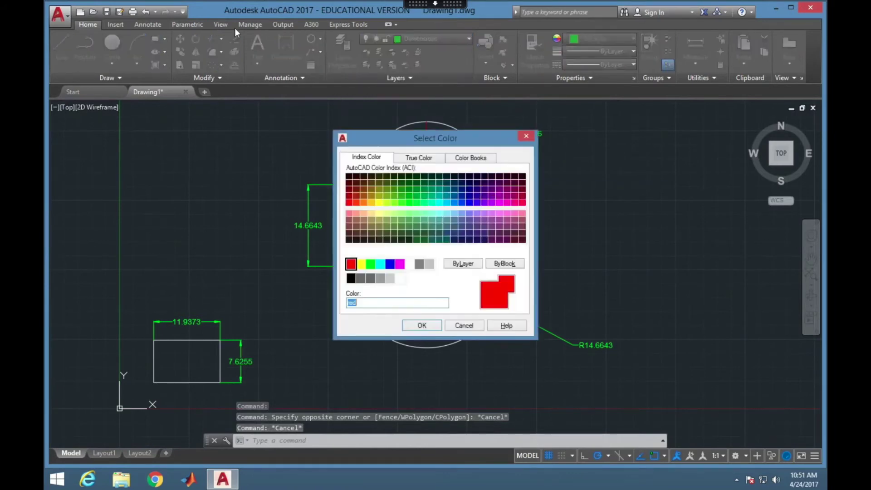
click(436, 326)
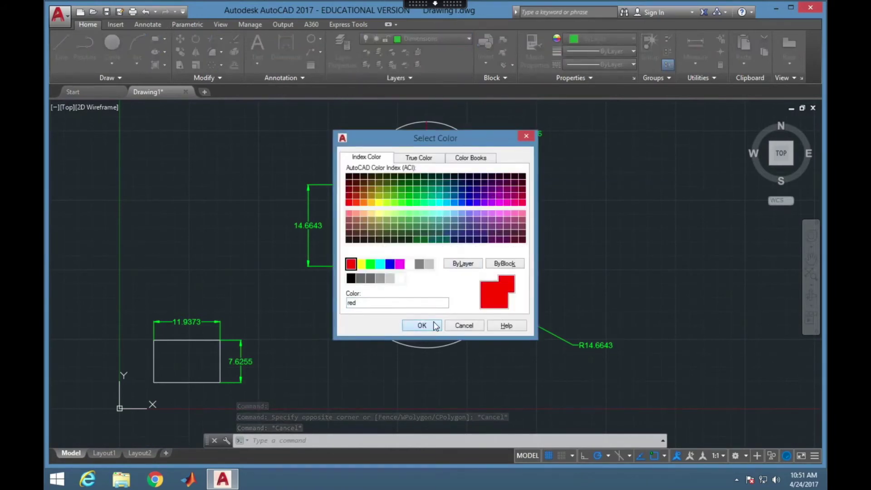
click(442, 36)
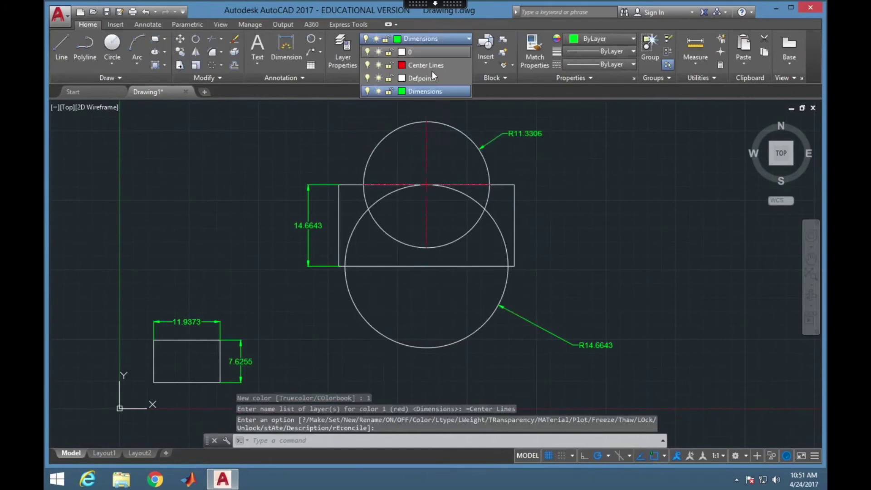
click(436, 64)
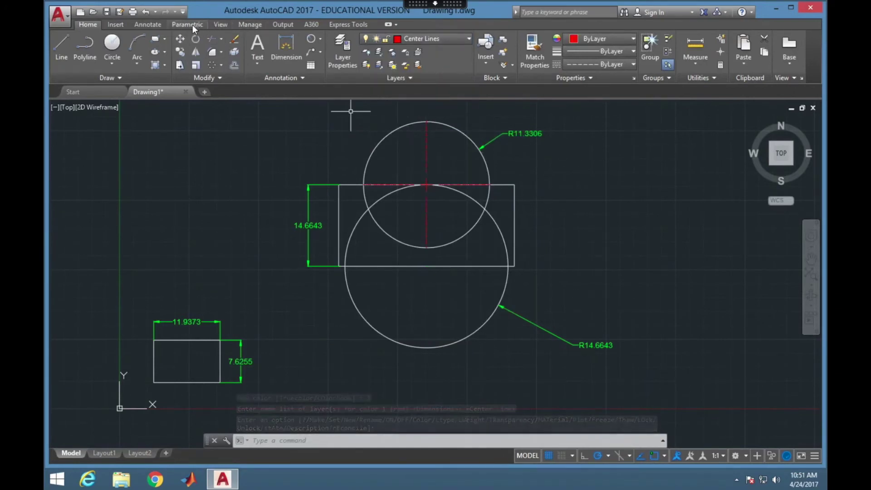
- Place a center mark on the large circle, then switch the current layer back to Dimensions
click(147, 25)
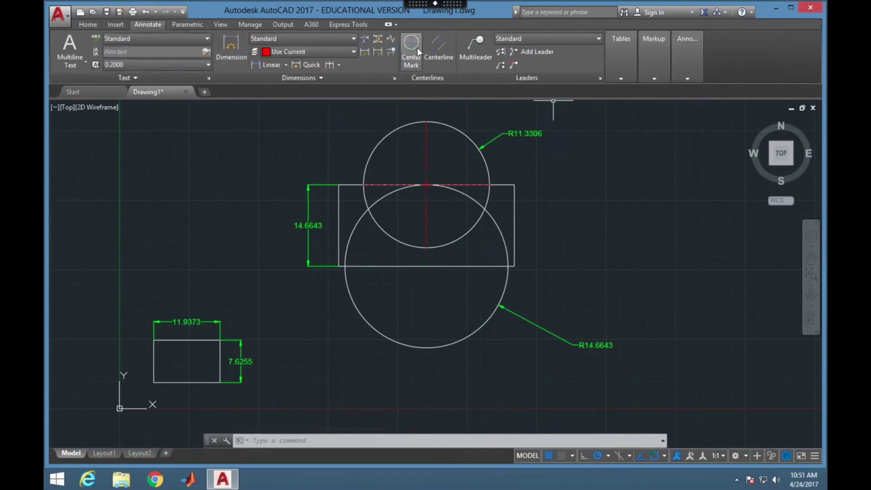
click(413, 64)
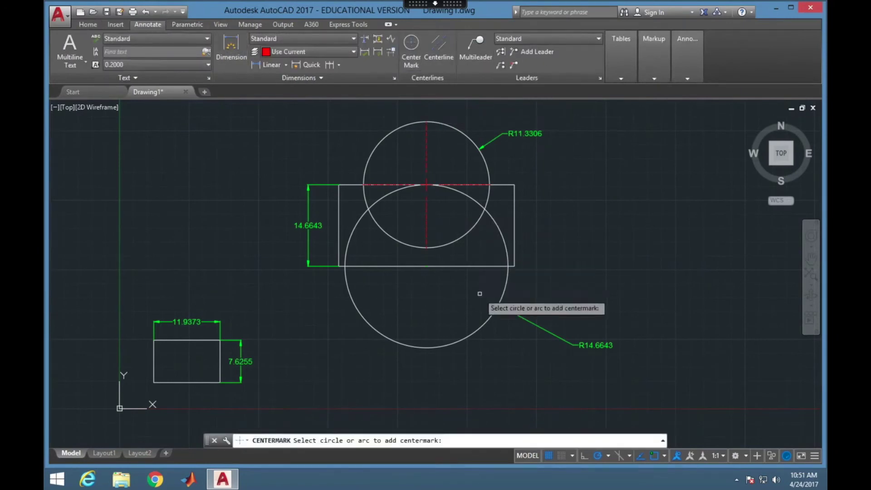
click(475, 332)
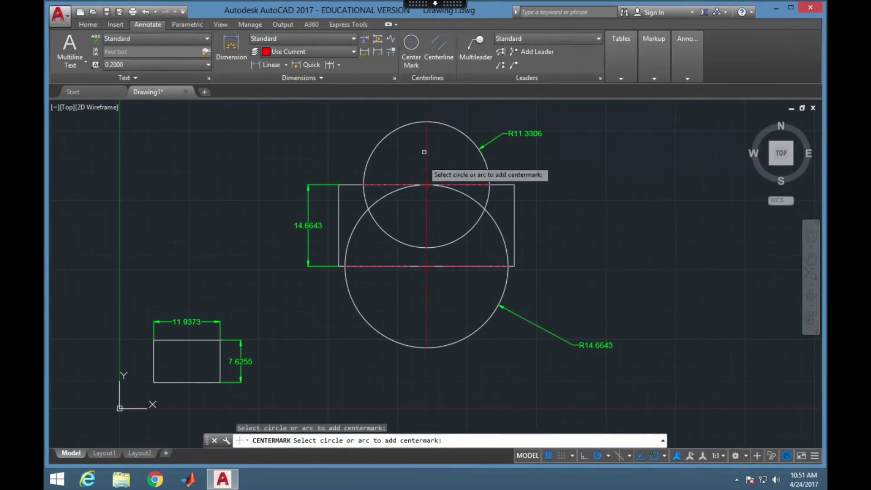
click(89, 25)
click(446, 40)
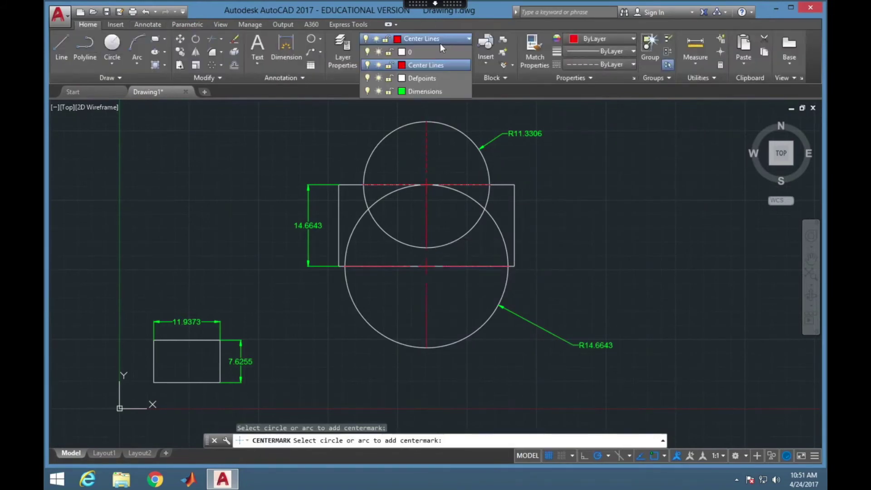
click(429, 90)
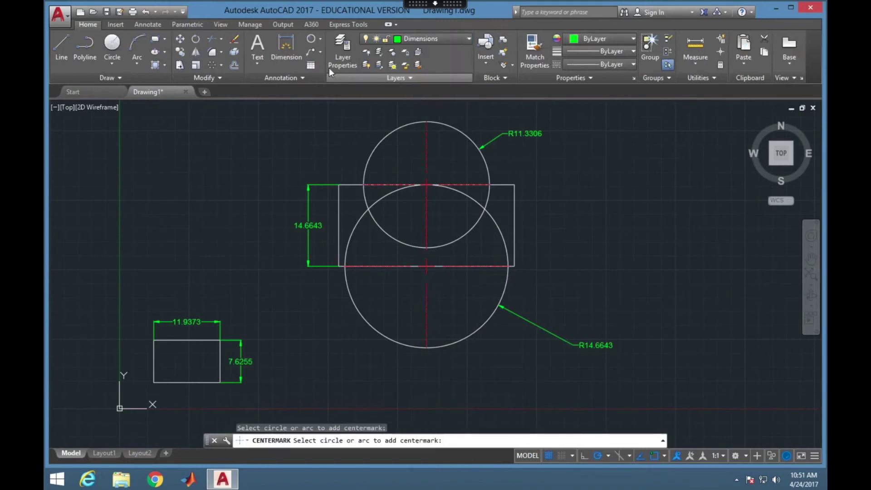
- Add a 14.7843 linear dimension from the rectangle's lower-left corner to the large circle's bottom
click(321, 40)
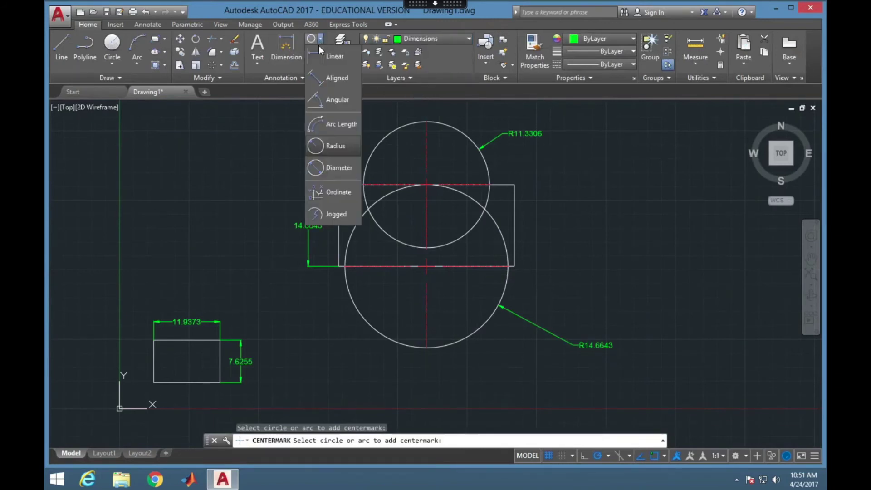
click(322, 53)
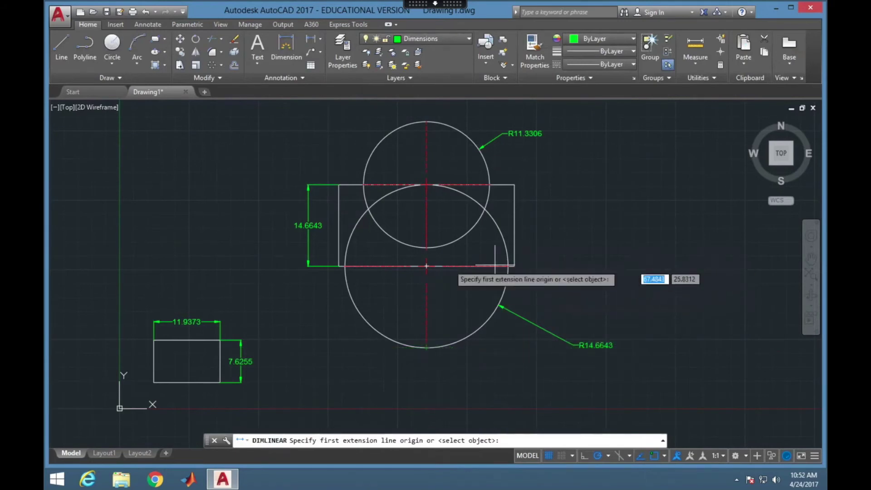
click(341, 266)
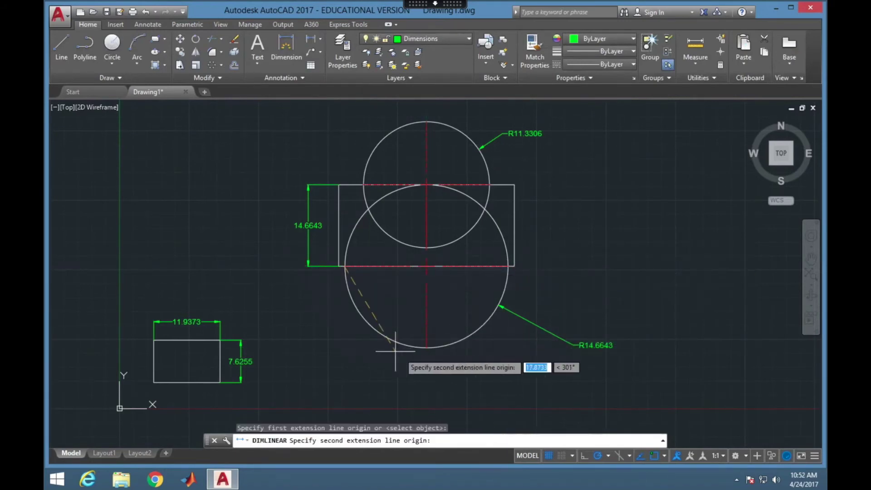
click(427, 347)
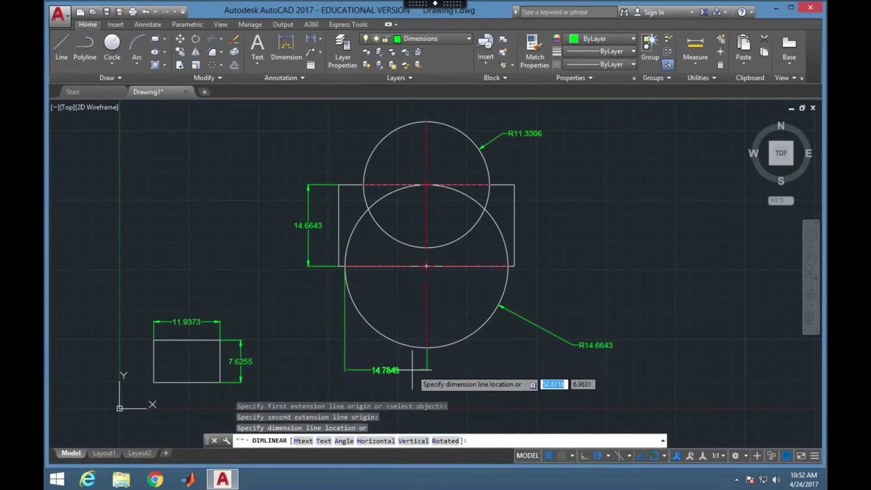
click(414, 369)
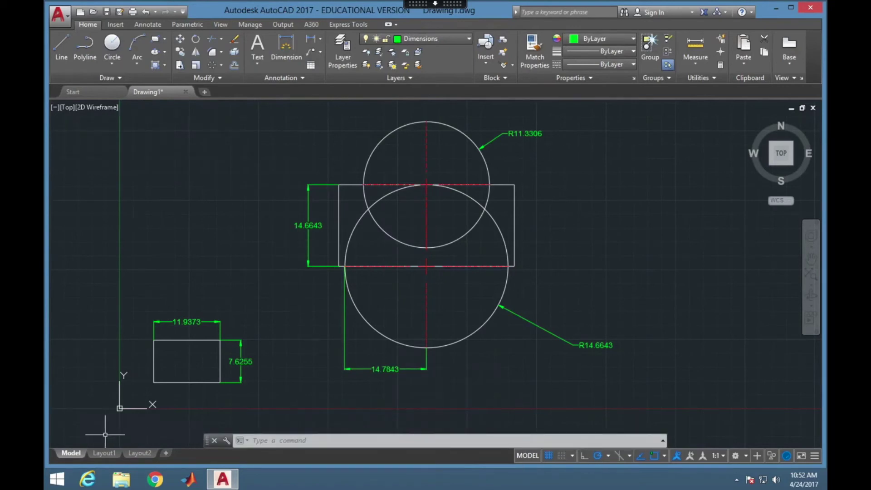
- On Layout2, move the circles, lines and dimensions further left in the viewport
click(136, 453)
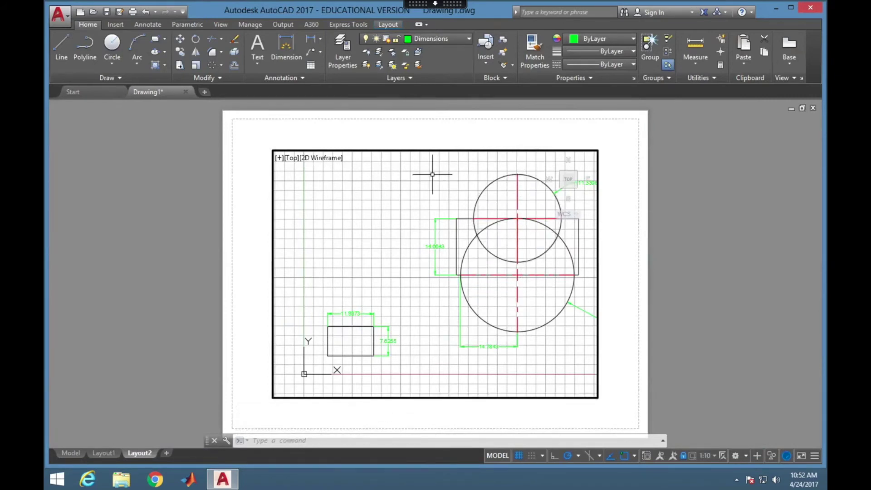
click(401, 159)
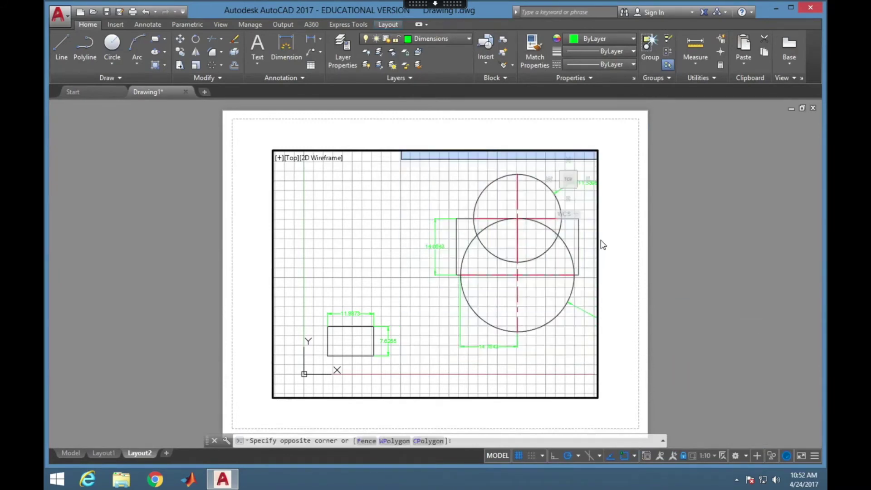
click(591, 357)
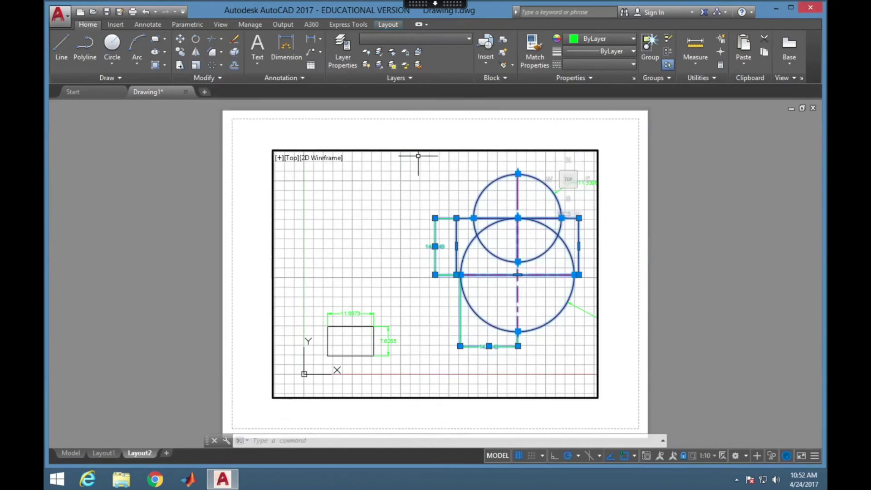
key(Return)
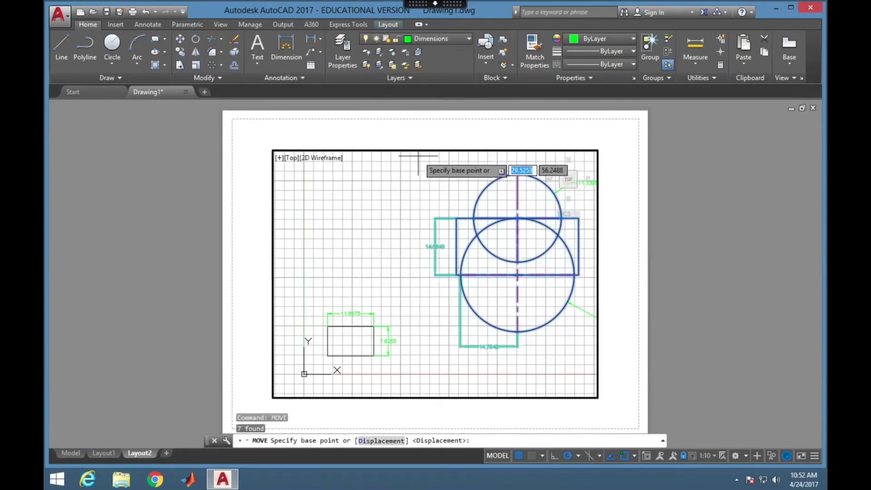
click(517, 218)
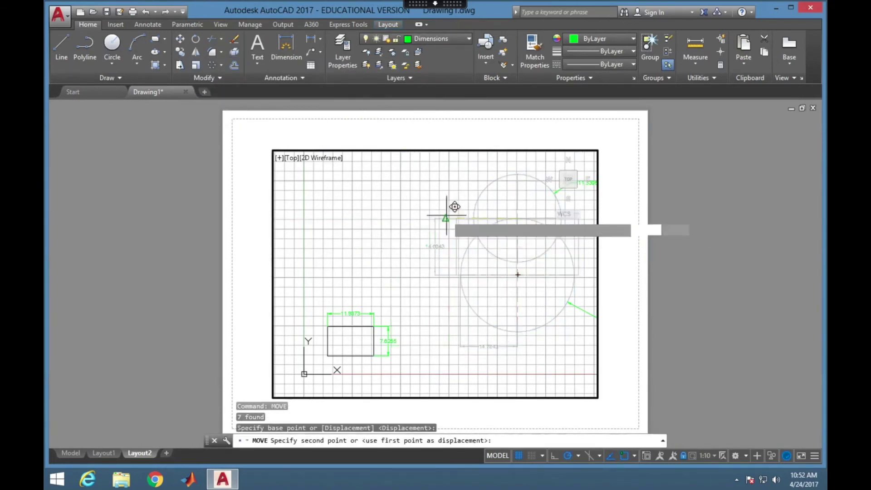
click(471, 210)
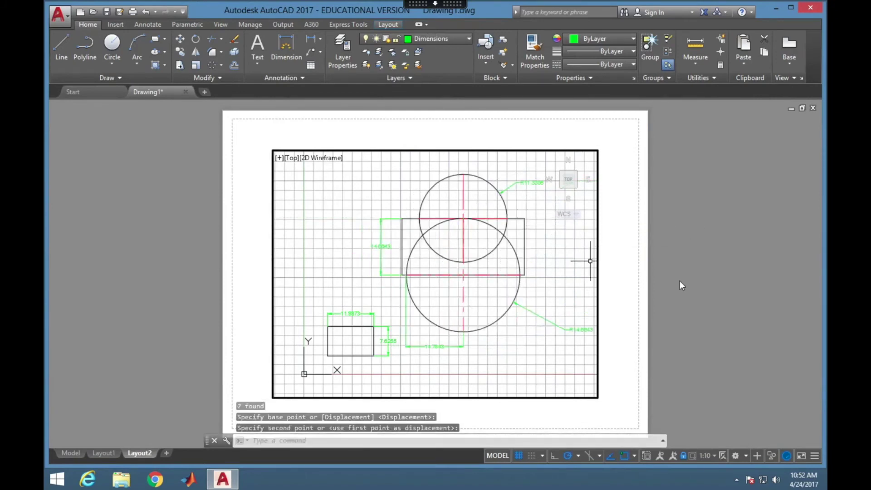
- Drag the R14.6643 radius label closer to its circle and turn the grid off
click(571, 330)
click(581, 330)
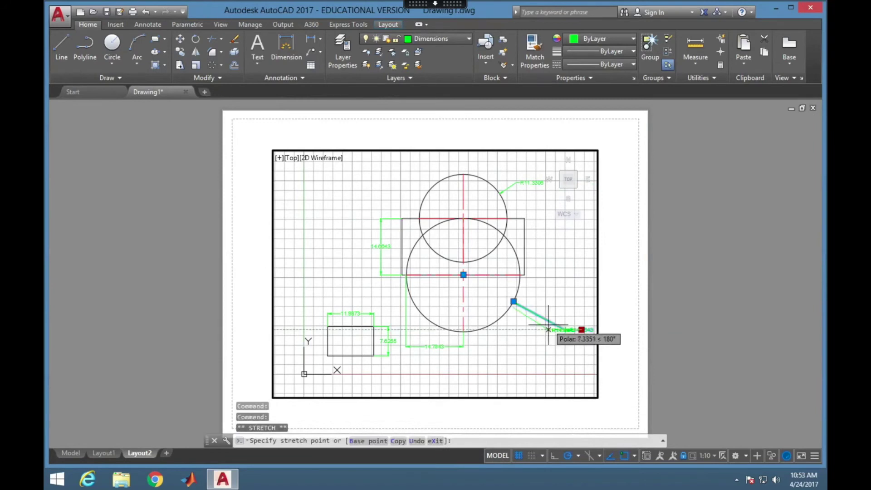
click(513, 335)
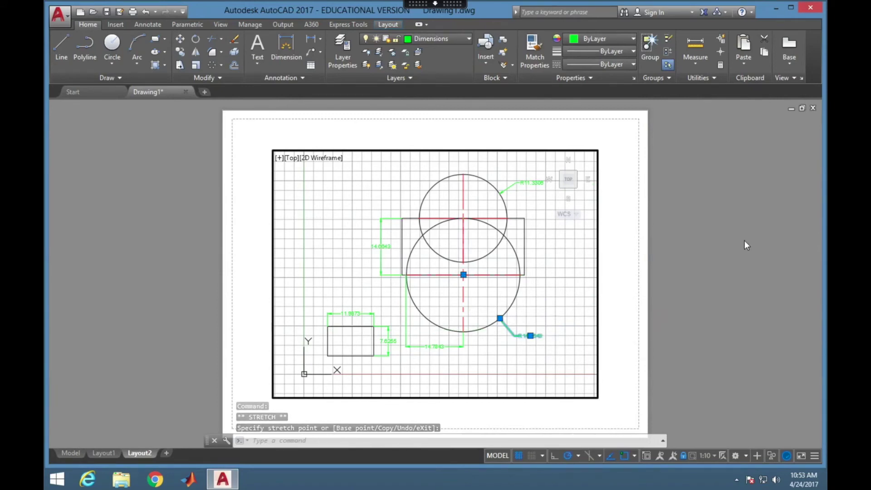
click(518, 455)
click(573, 293)
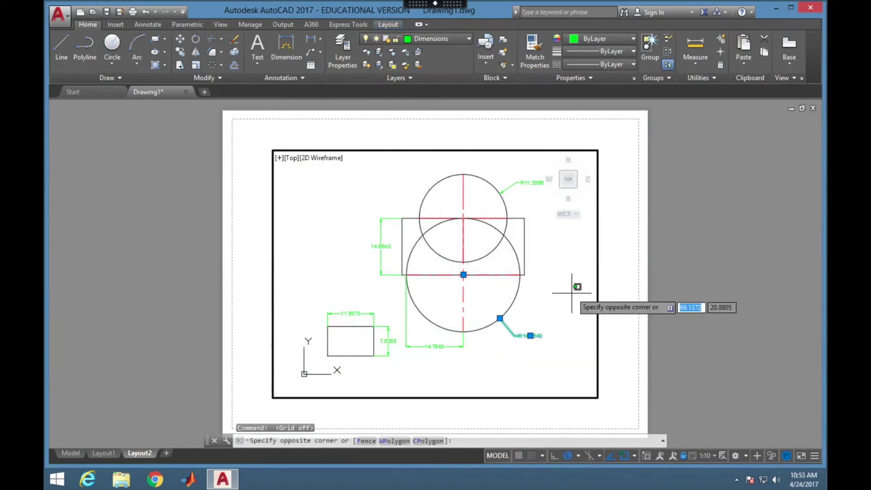
key(Escape)
key(Escape)
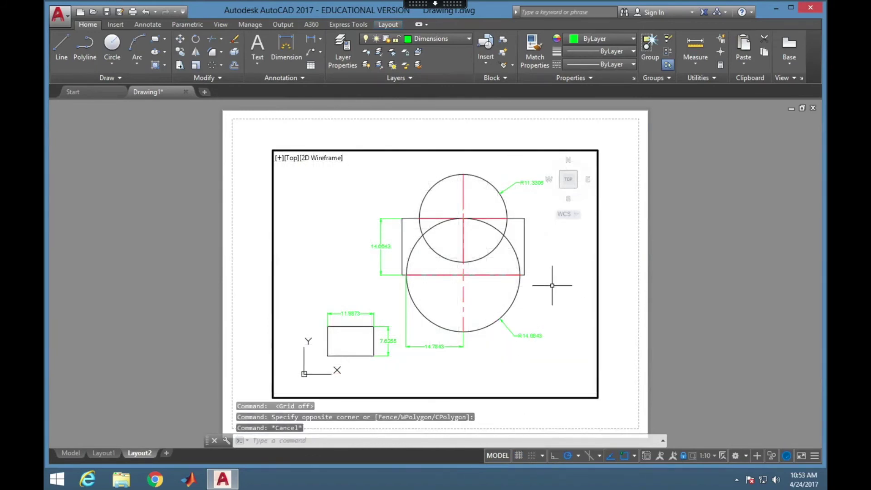
click(287, 24)
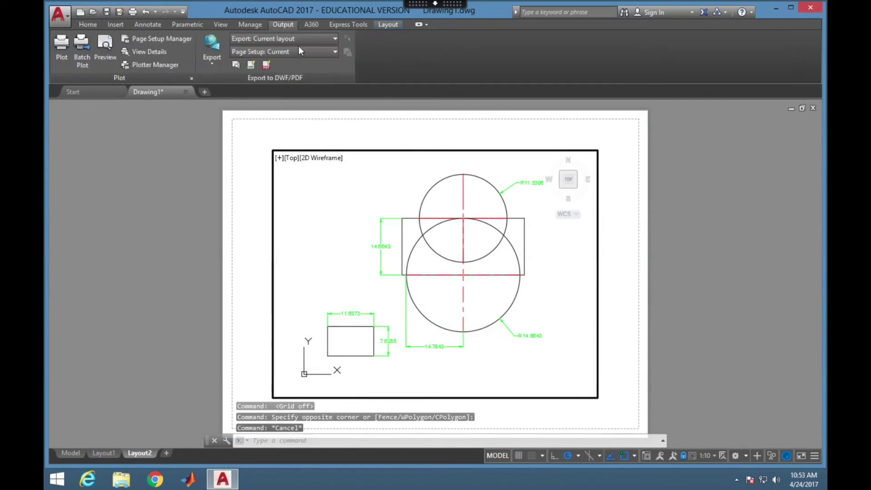
- Start a PDF export twice, cancel both without saving, and return to model space
click(216, 59)
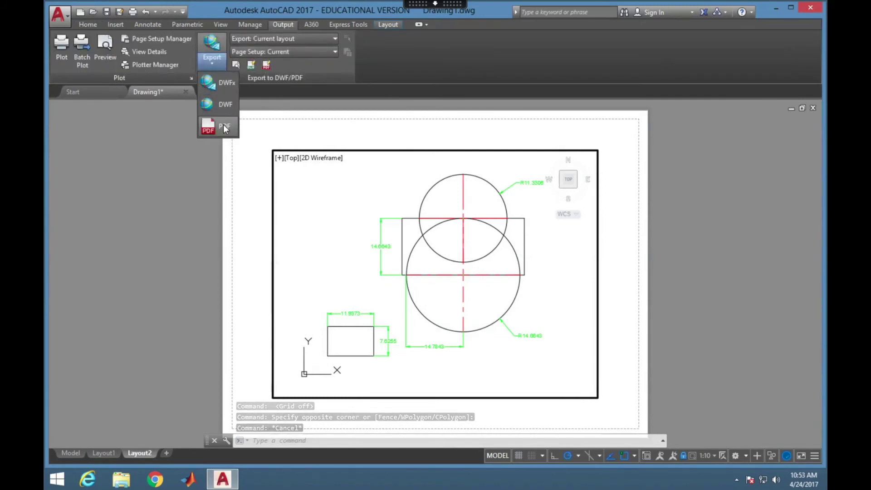
click(223, 123)
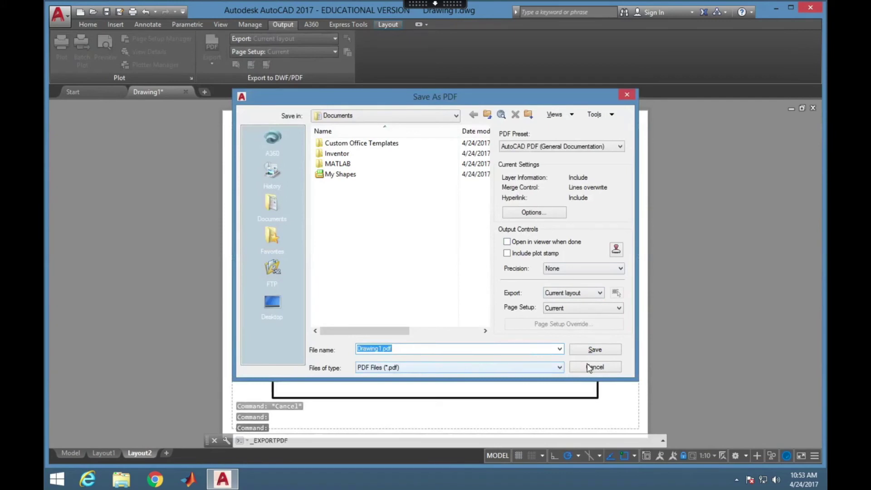
click(601, 369)
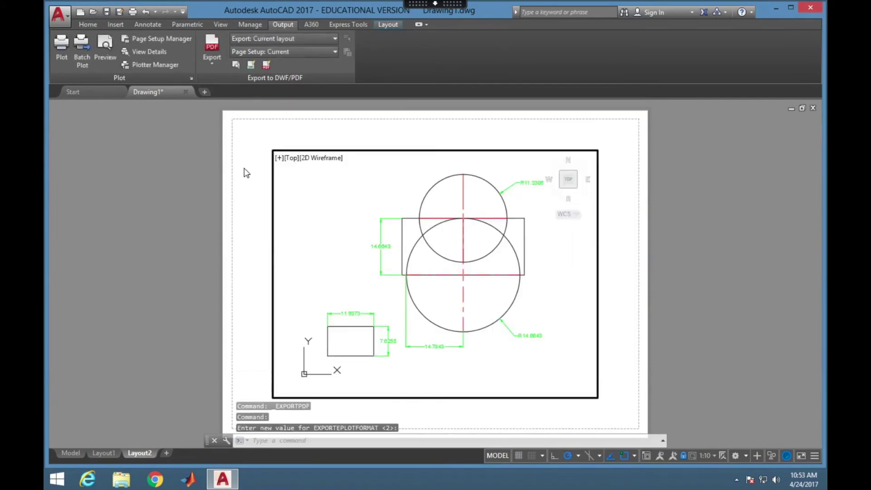
click(212, 67)
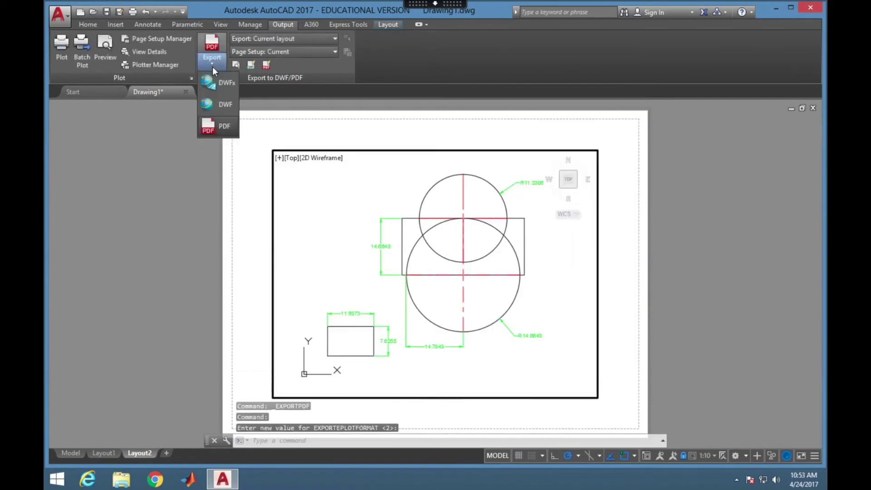
click(223, 126)
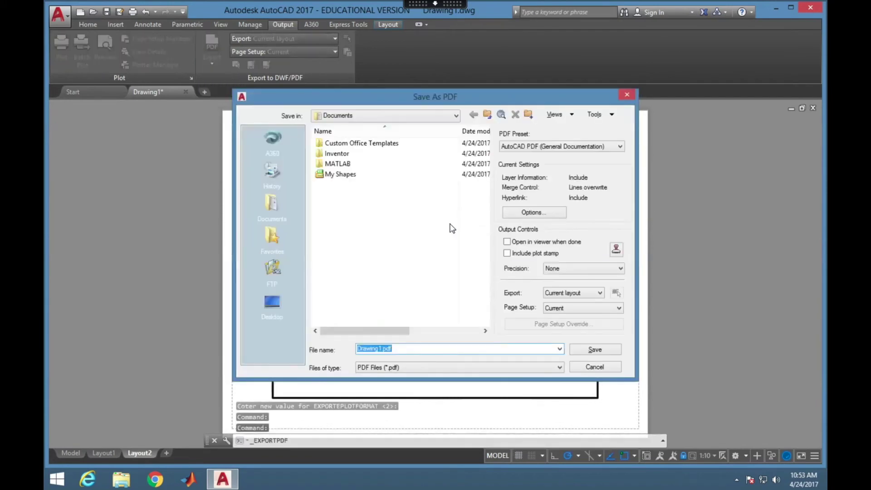
click(603, 363)
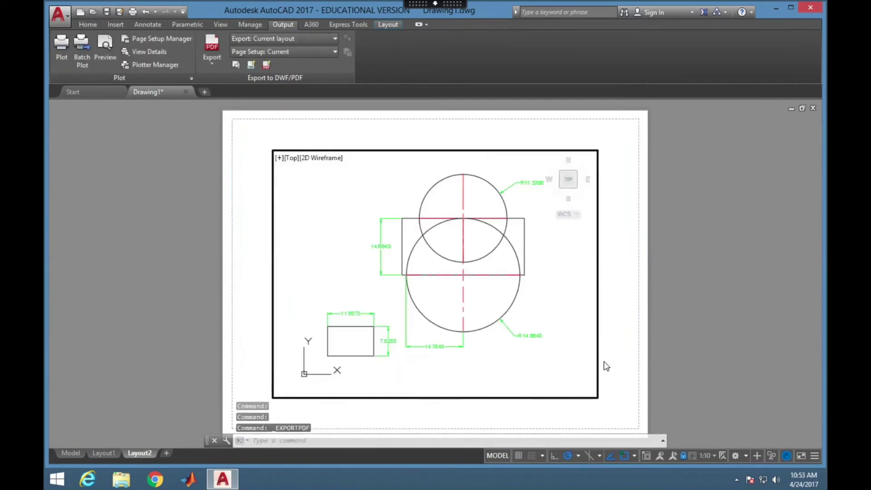
click(73, 452)
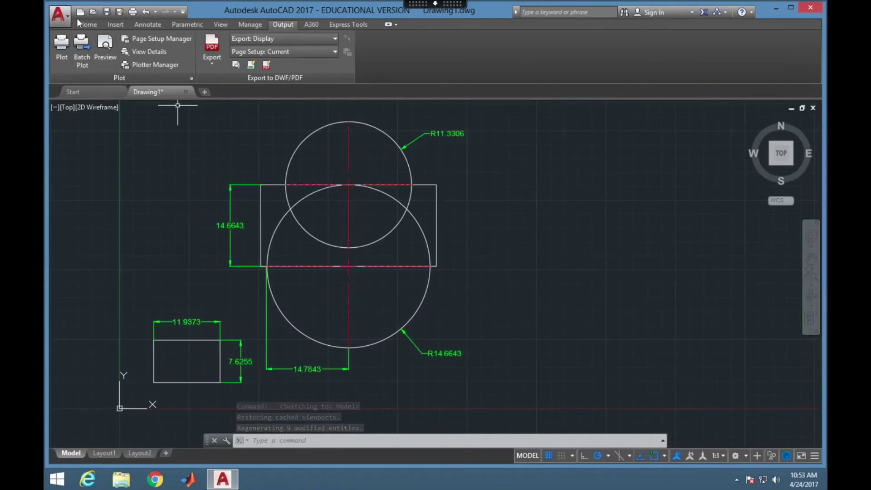
- Make layer 0 current and draw a small square plate right of the drawing
click(84, 24)
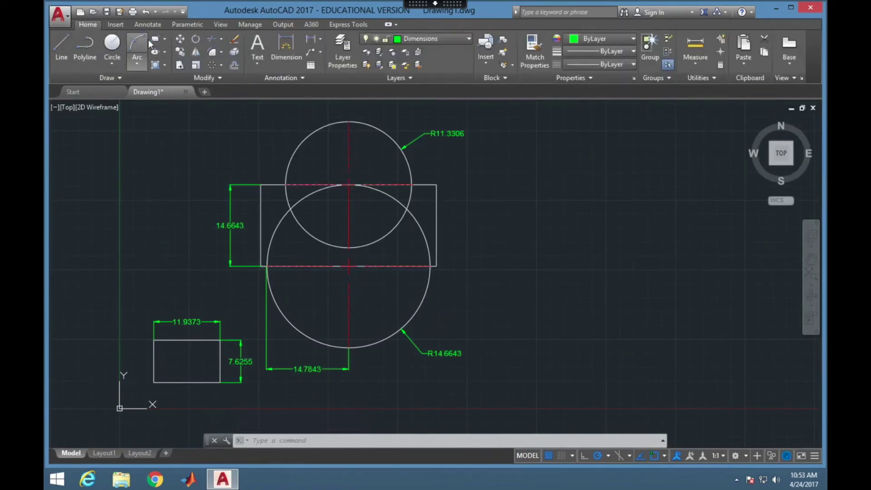
click(459, 39)
click(447, 56)
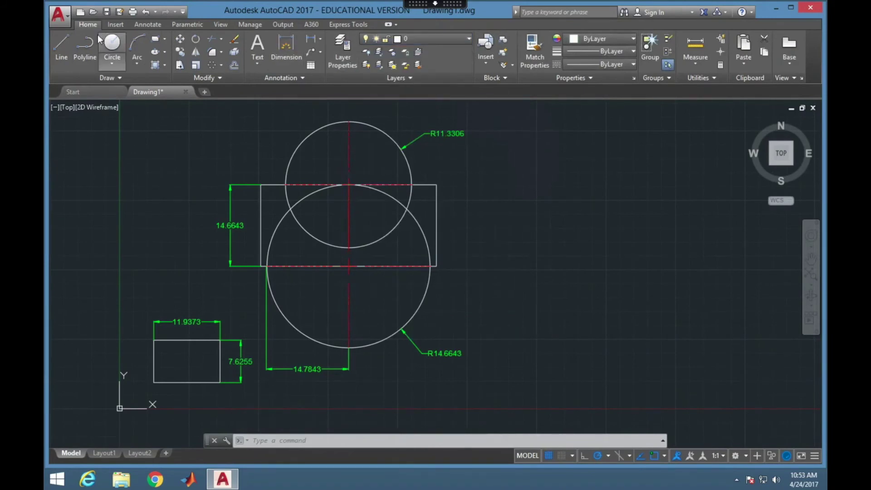
click(552, 254)
click(608, 308)
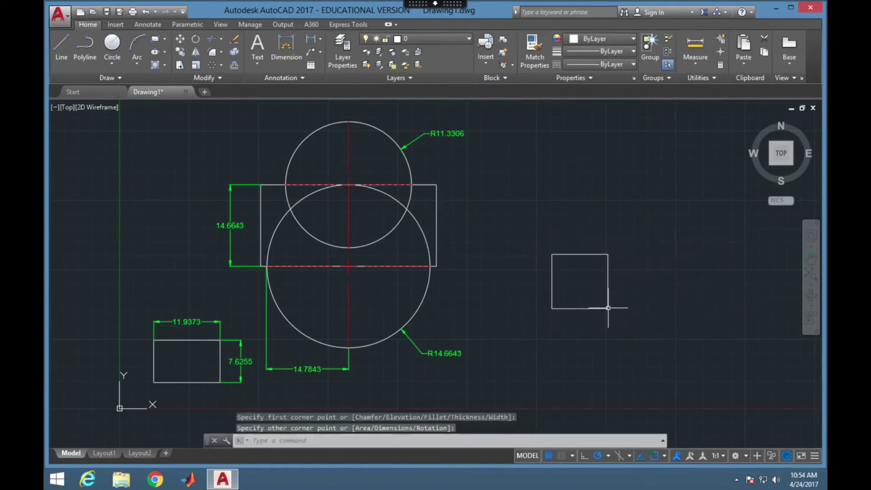
- Draw two circular holes in the plate, the second with radius 0.7821
click(110, 43)
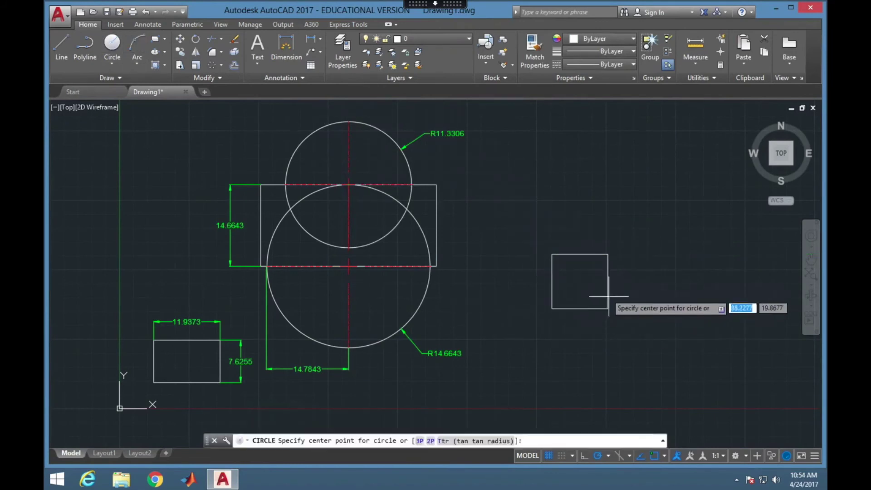
click(574, 284)
click(578, 285)
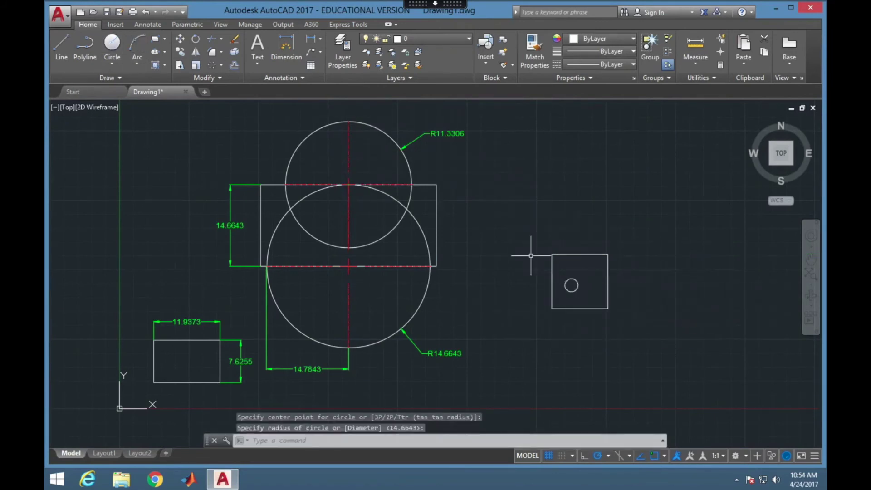
click(114, 43)
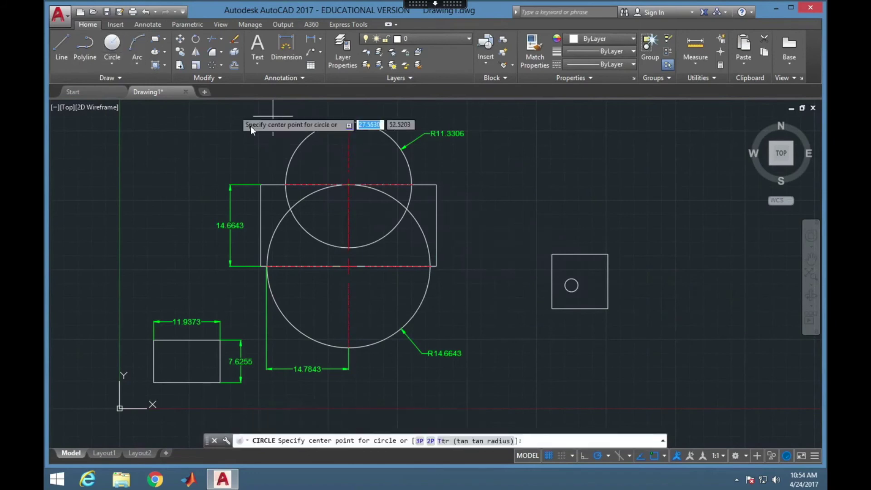
click(595, 267)
click(595, 271)
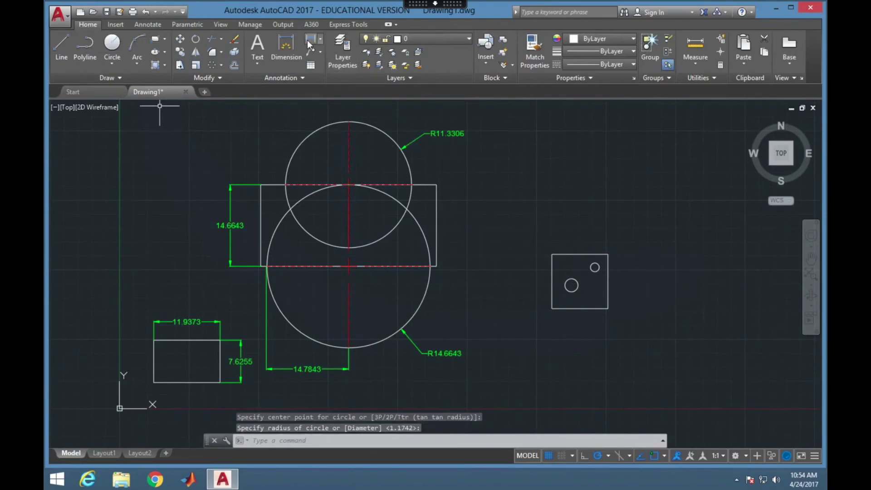
- On the Dimensions layer, add horizontal dimensions 3.5225 and 7.7299 to the hole centres
click(321, 38)
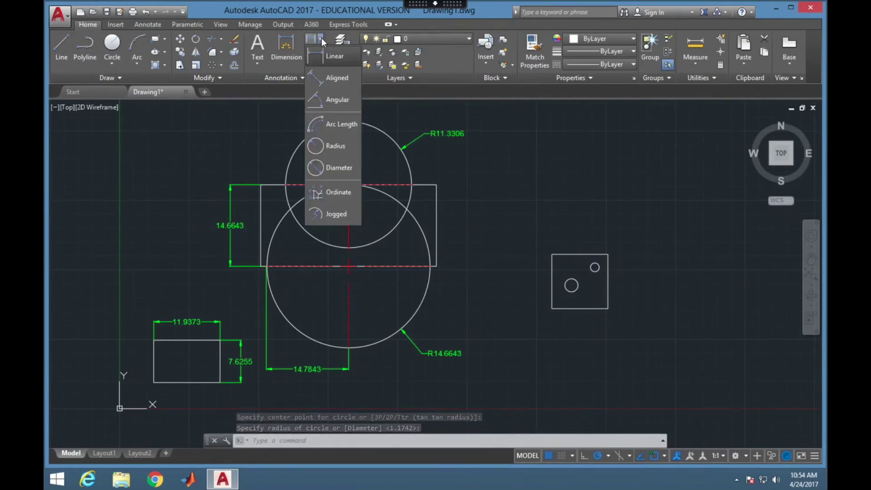
click(335, 58)
click(467, 39)
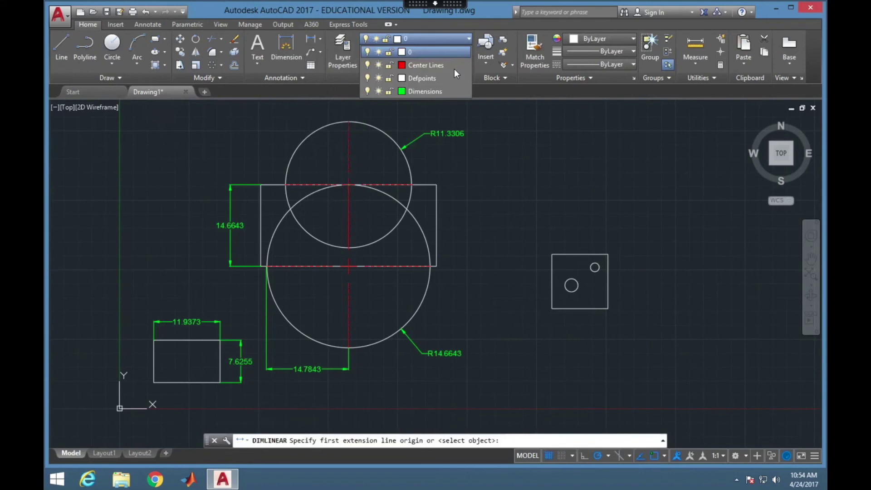
click(456, 92)
click(553, 307)
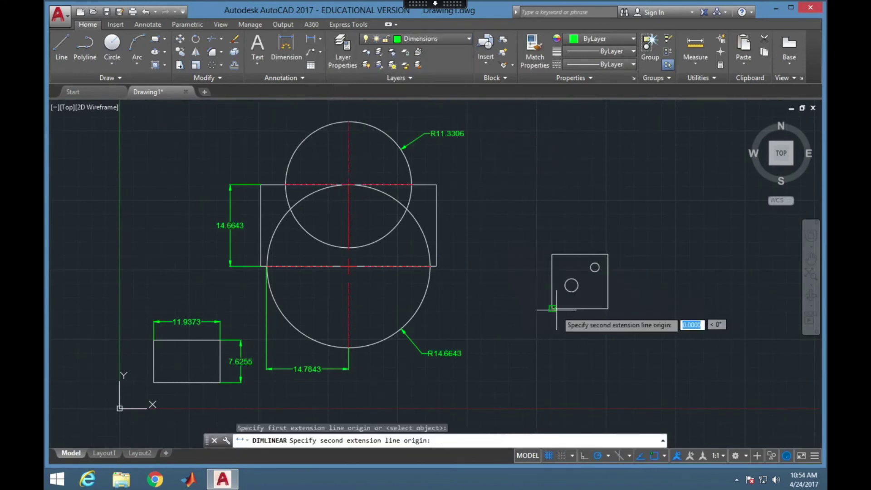
click(571, 285)
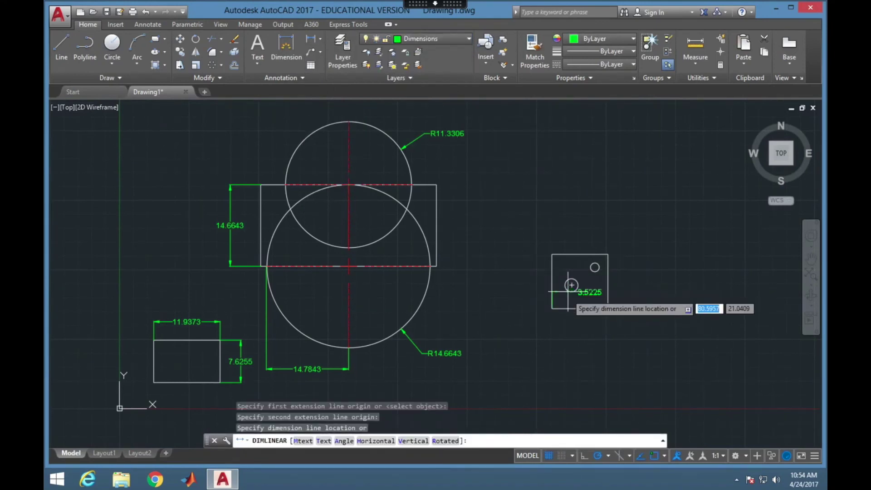
click(570, 327)
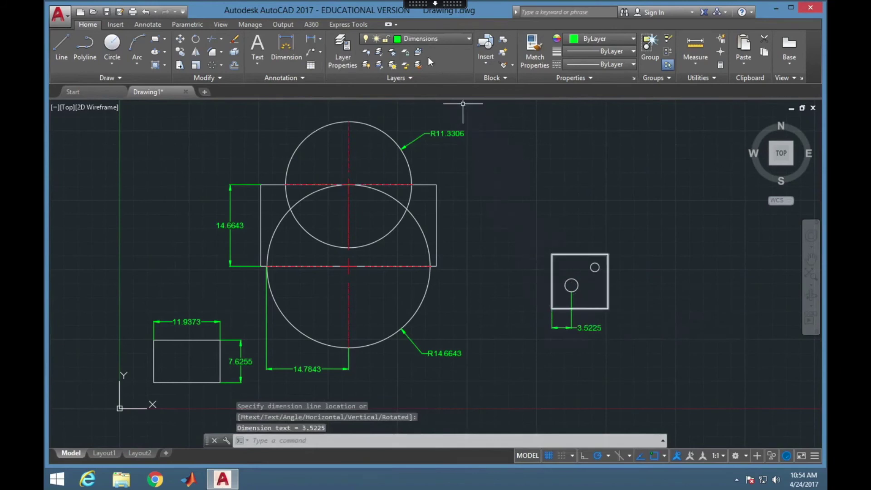
click(313, 40)
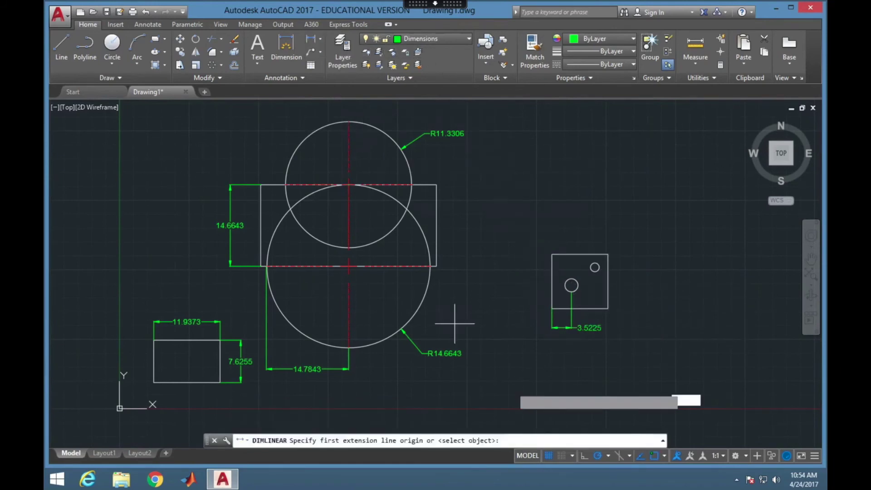
click(552, 308)
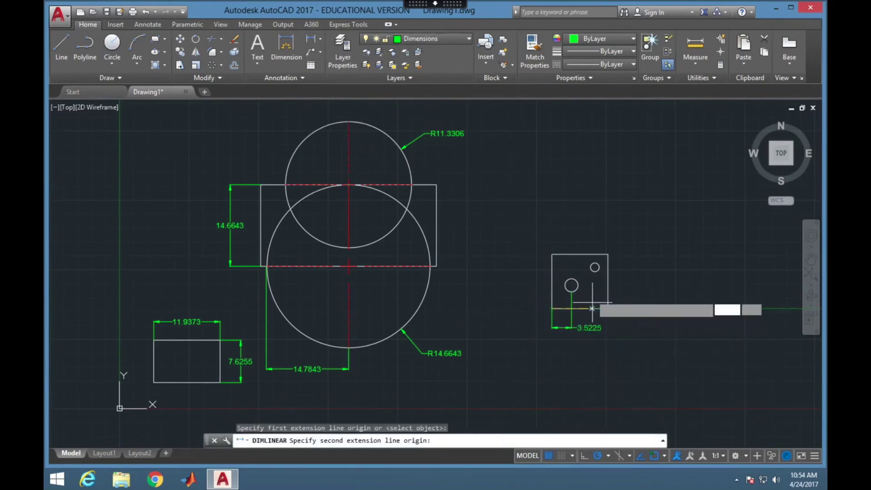
click(595, 267)
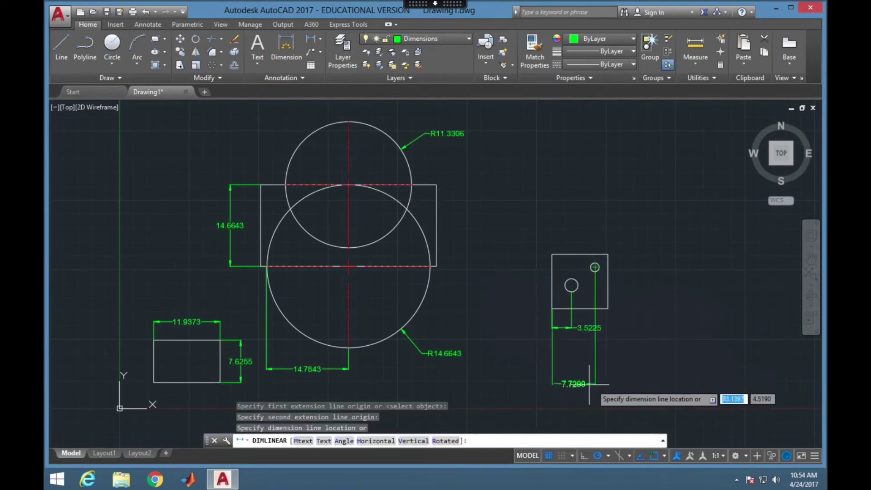
click(590, 368)
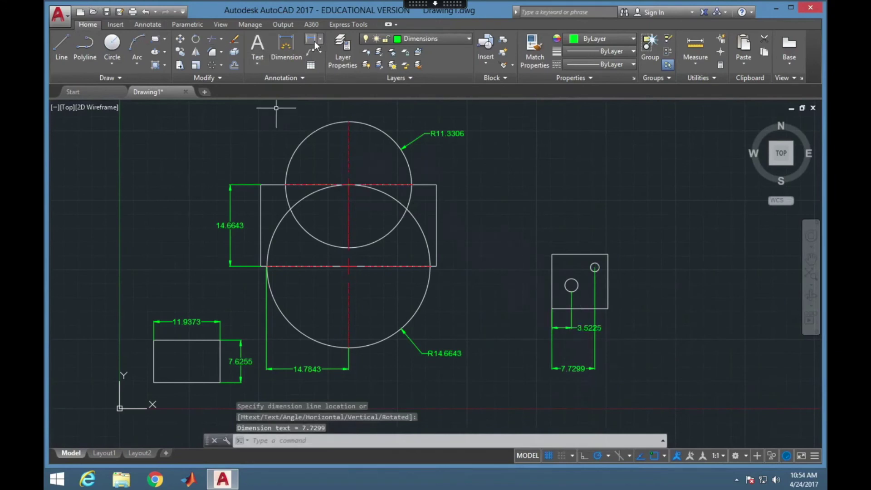
- Add vertical dimensions 4.2038 and 7.4299 from the plate's corner to the hole centres
key(Return)
click(552, 308)
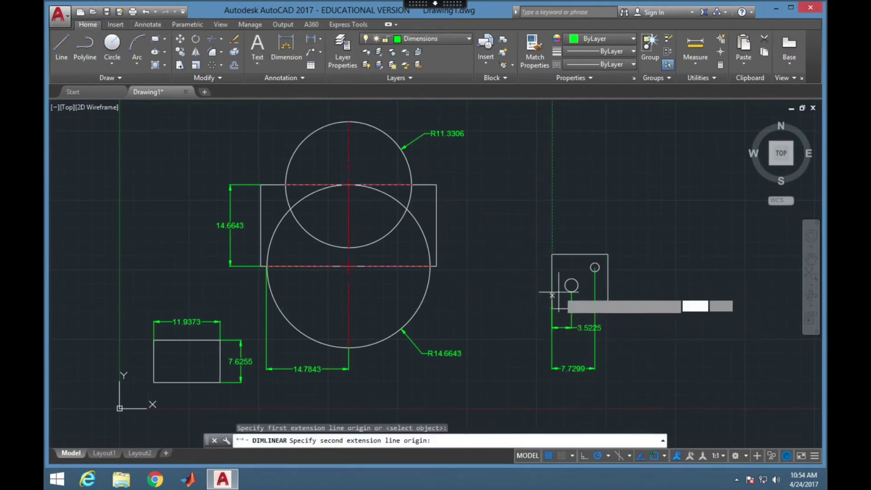
click(571, 284)
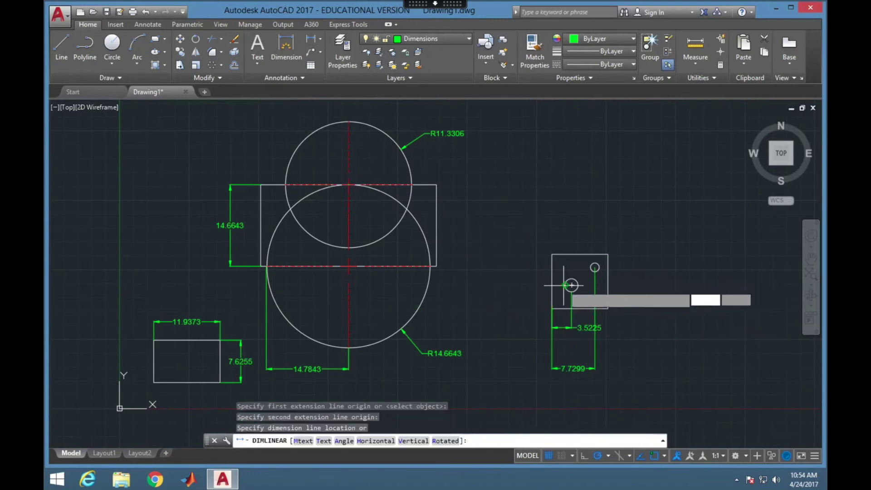
click(515, 297)
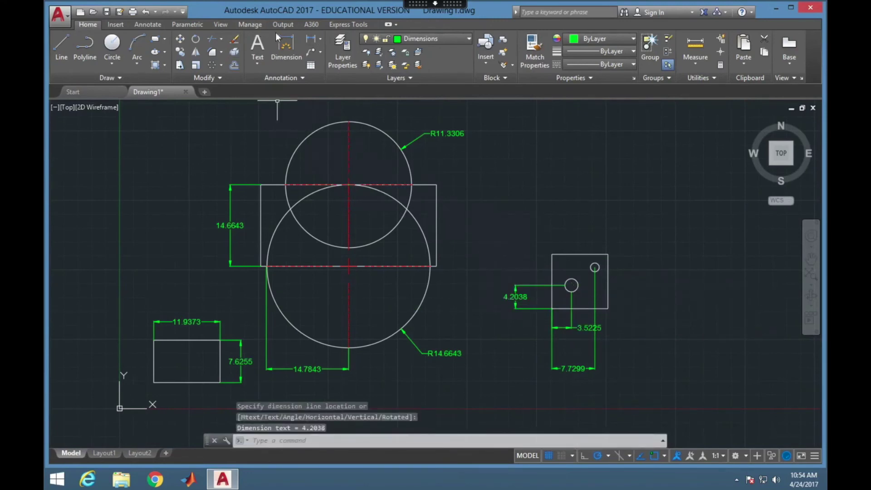
key(Return)
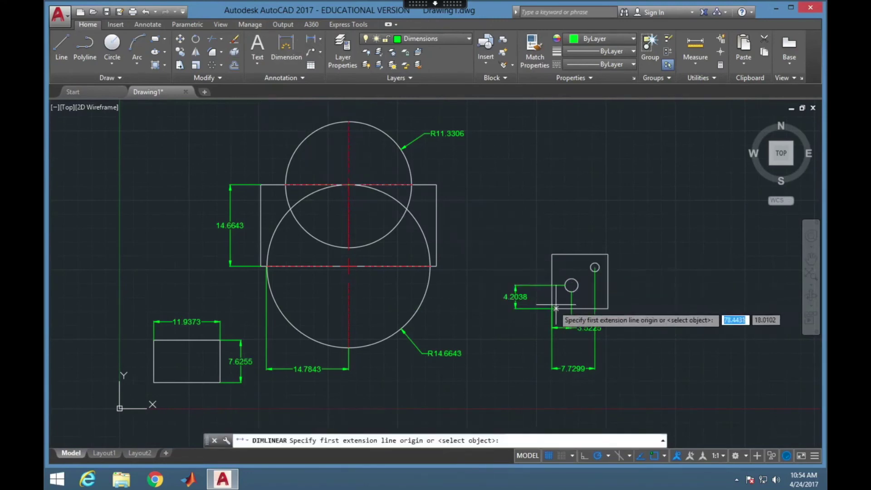
click(552, 308)
click(594, 267)
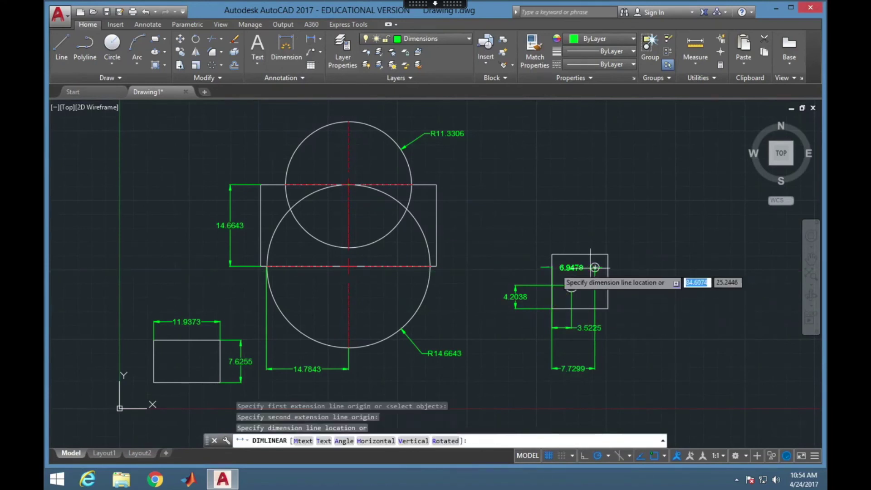
click(488, 272)
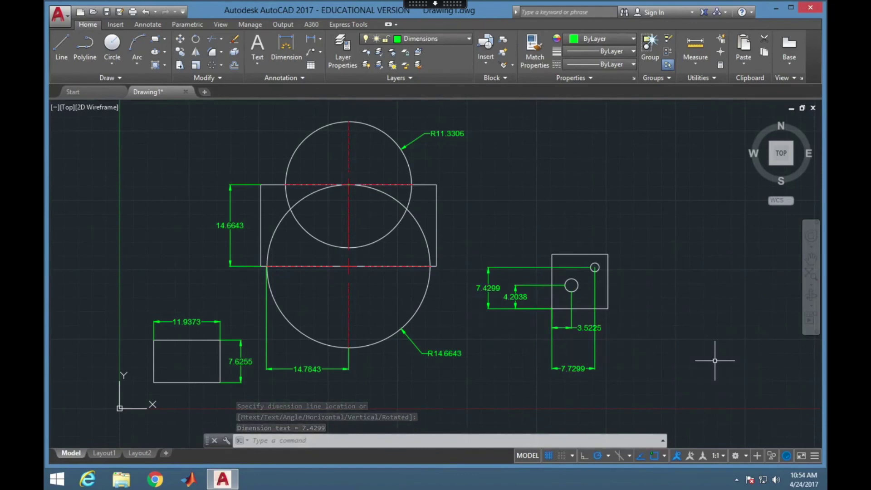
- On the Layout1 sheet, fit the drawing to the viewport, then set the viewport scale to 1:10
click(114, 454)
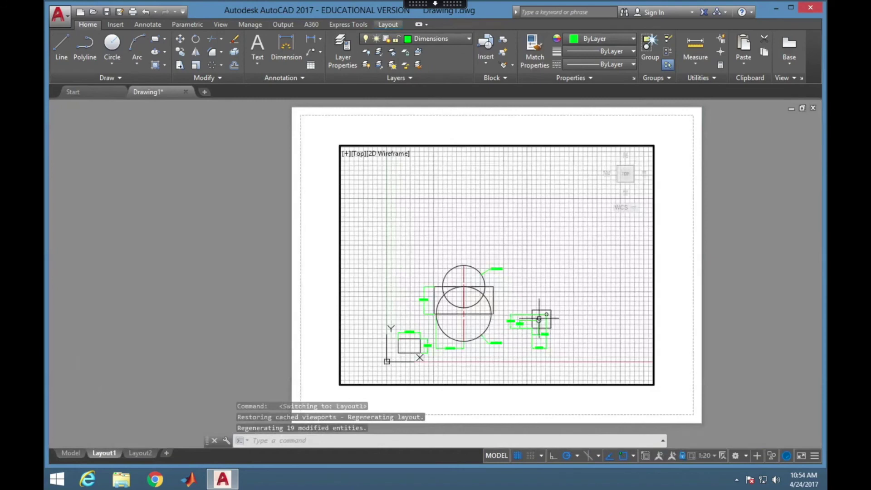
click(706, 456)
click(724, 125)
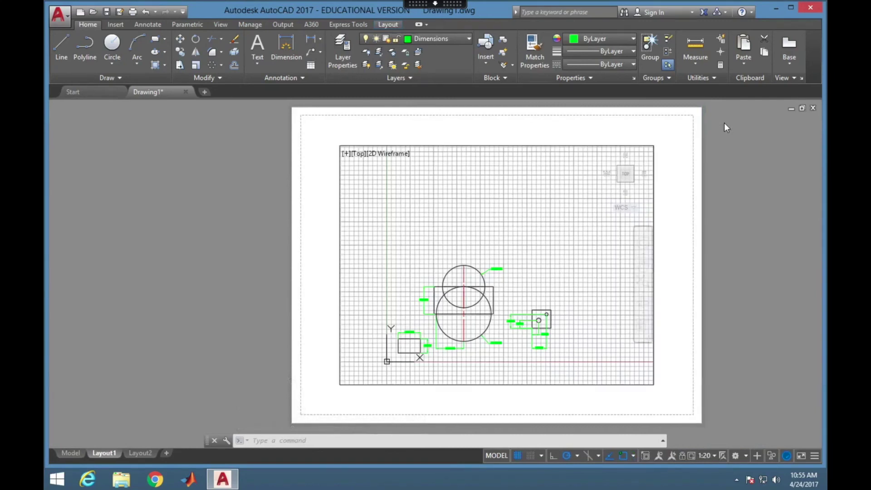
click(709, 456)
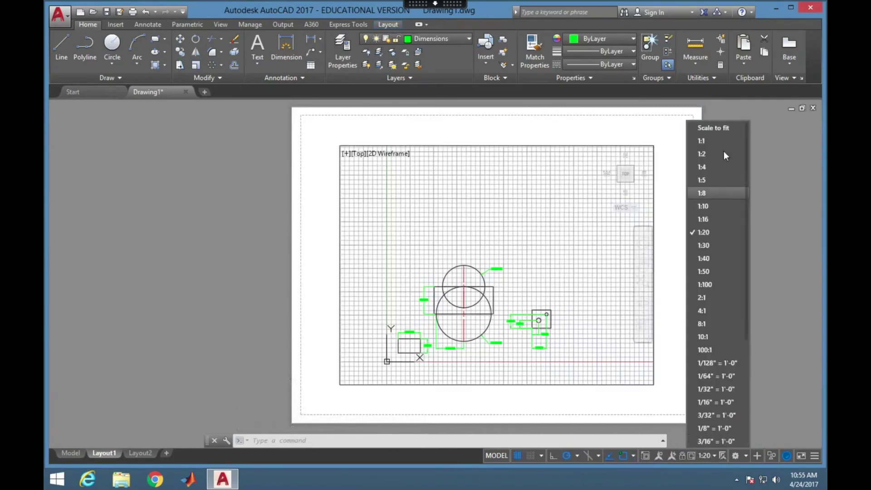
click(724, 130)
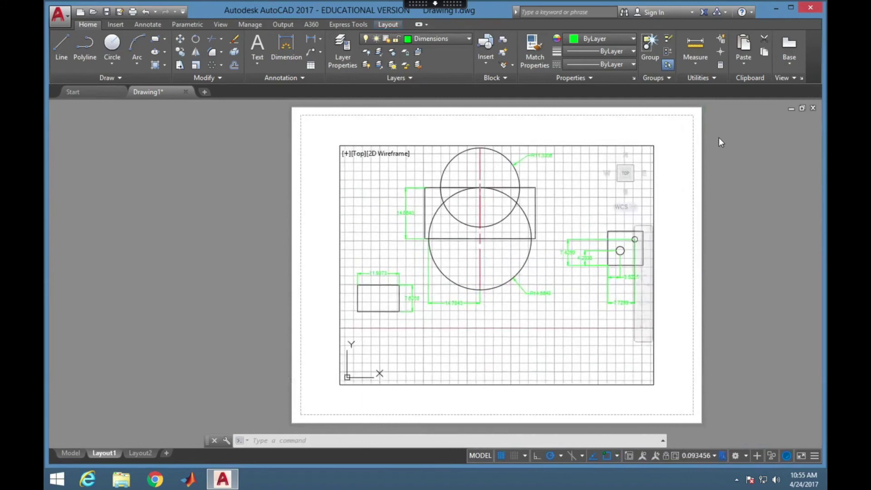
click(696, 455)
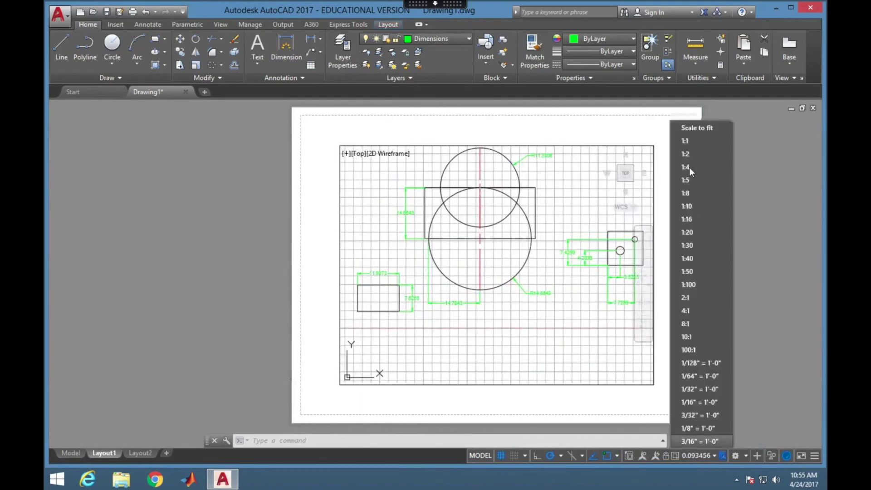
click(698, 205)
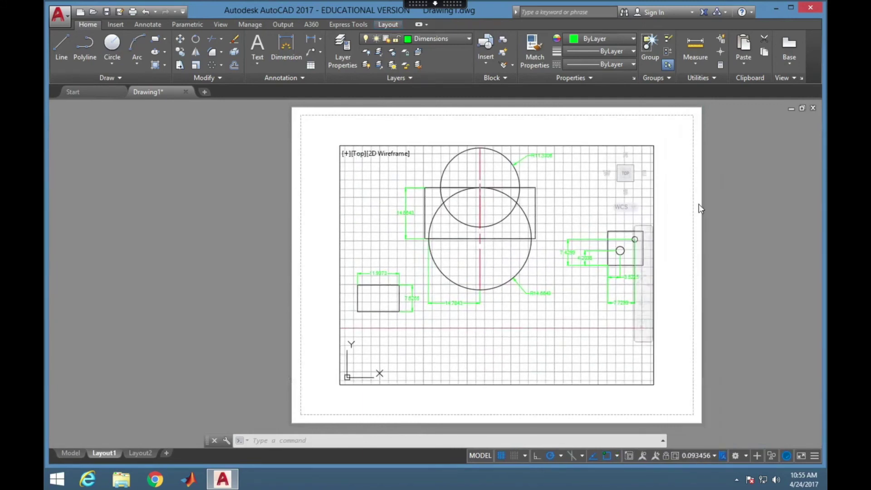
- Pan the drawing to sit within the viewport, lock the viewport, and bring up the PDF export options
mouse_move(563, 229)
middle_down()
mouse_move(571, 244)
mouse_move(558, 266)
middle_up()
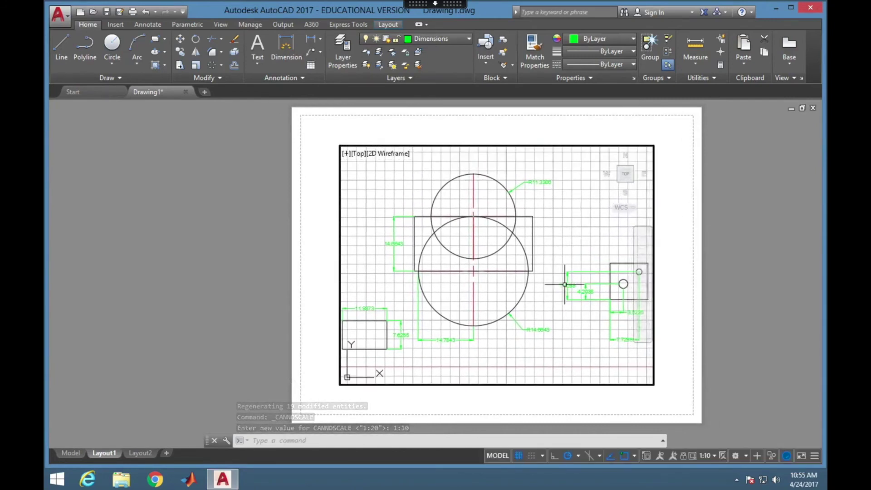
click(684, 456)
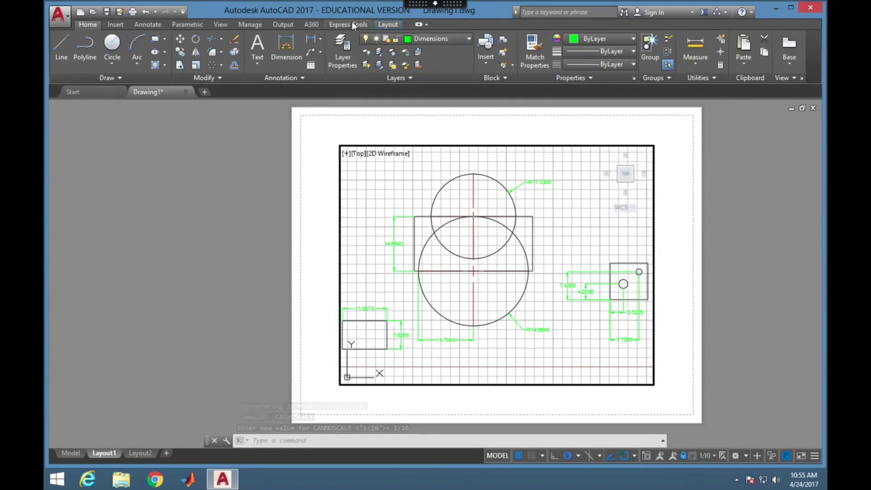
click(277, 24)
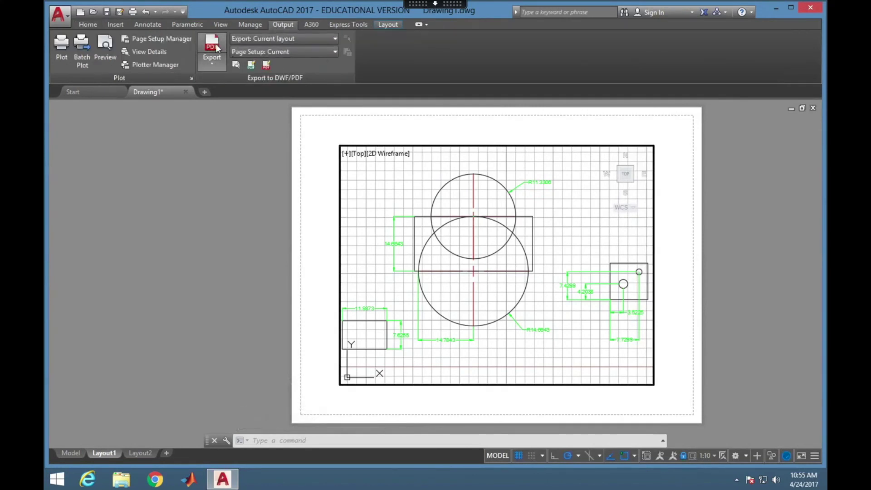